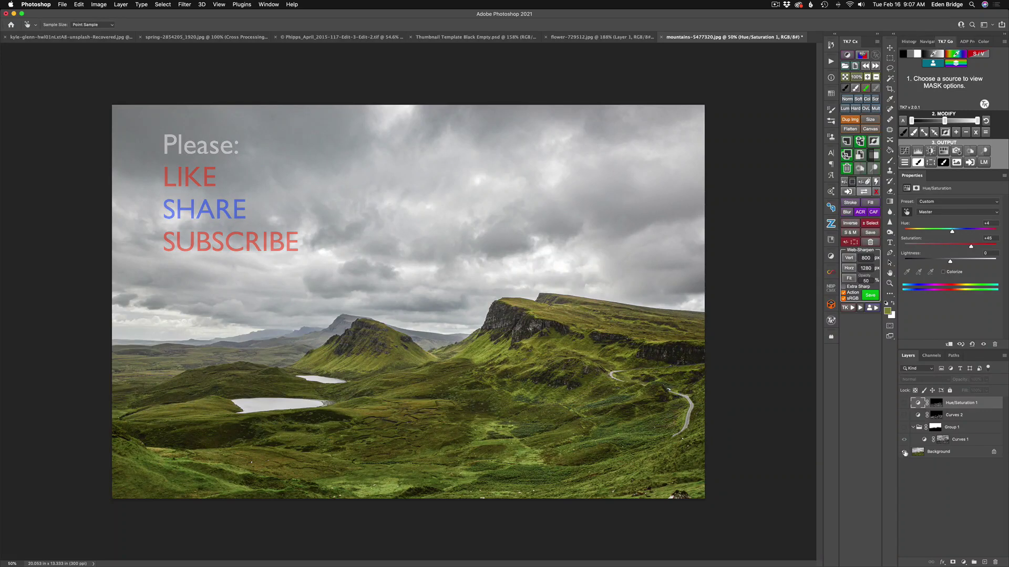
# Show only the Background layer to compare the original photo with the finished edit
pyautogui.keyDown('alt'); pyautogui.click(904, 453); pyautogui.keyUp('alt')
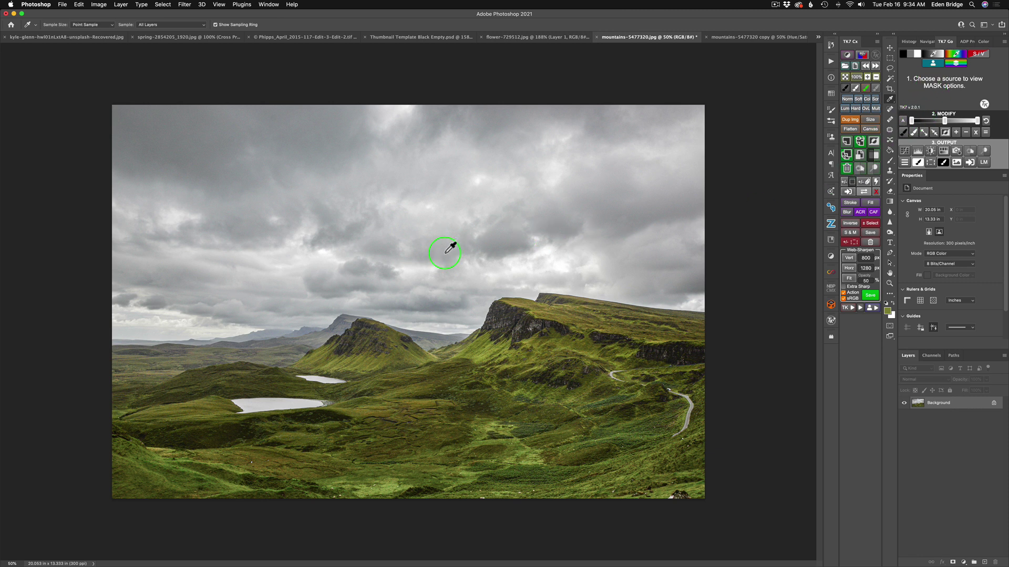
pyautogui.moveTo(444, 253); pyautogui.dragTo(882, 123)
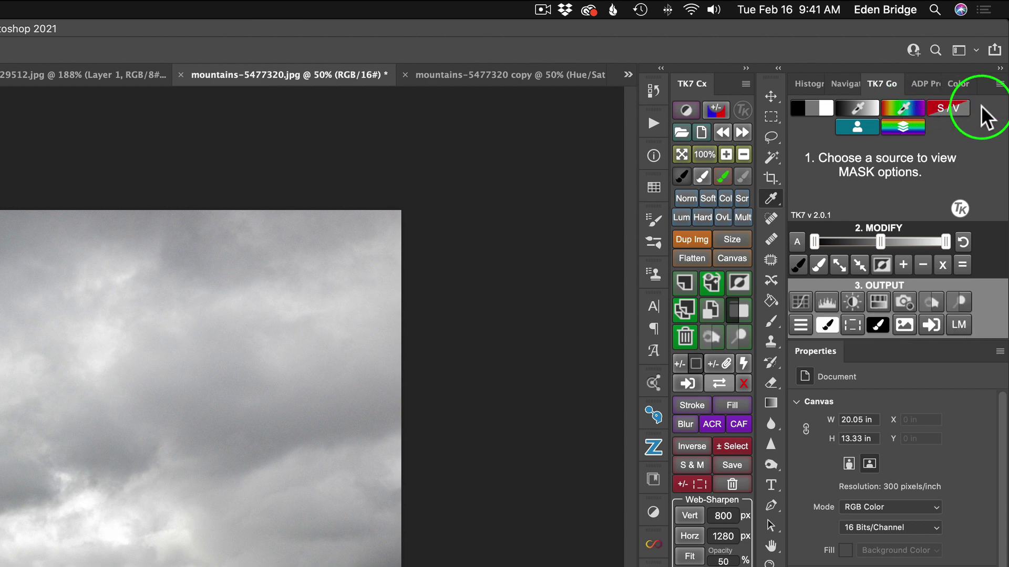
pyautogui.click(901, 127)
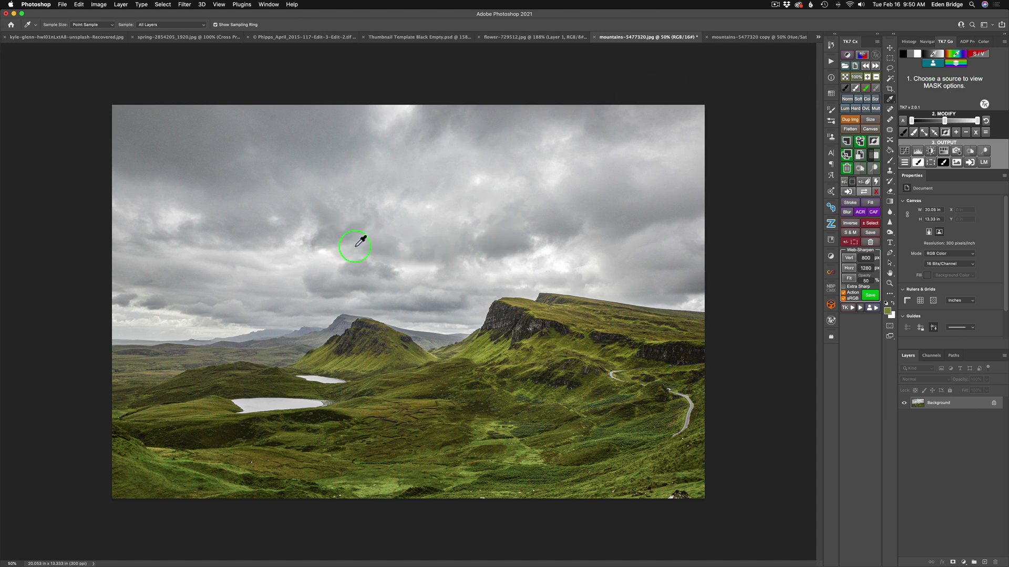
# Create a zone mask from a mid-gray tone sampled in the clouds above the cliff
pyautogui.click(935, 55)
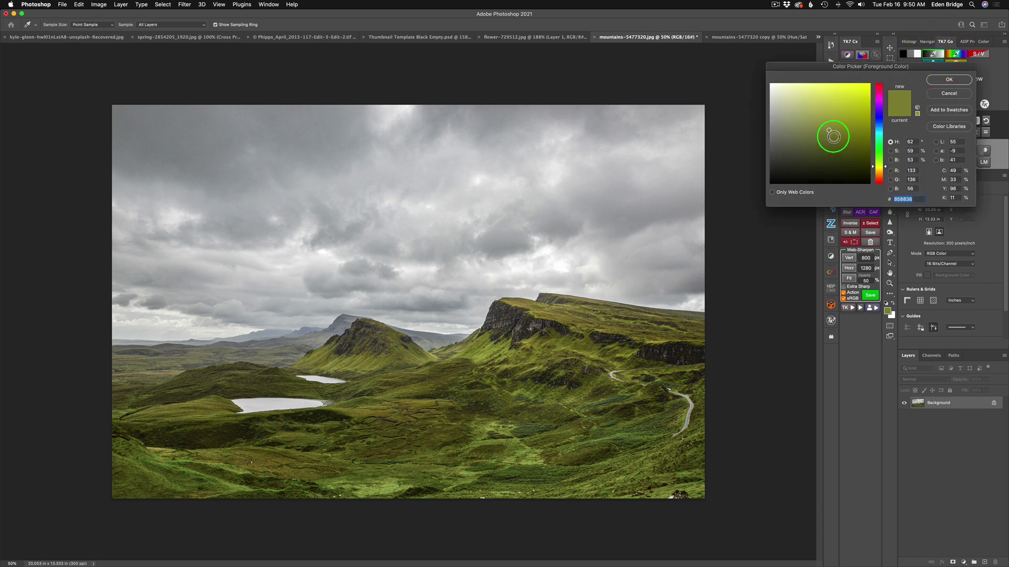
pyautogui.click(495, 247)
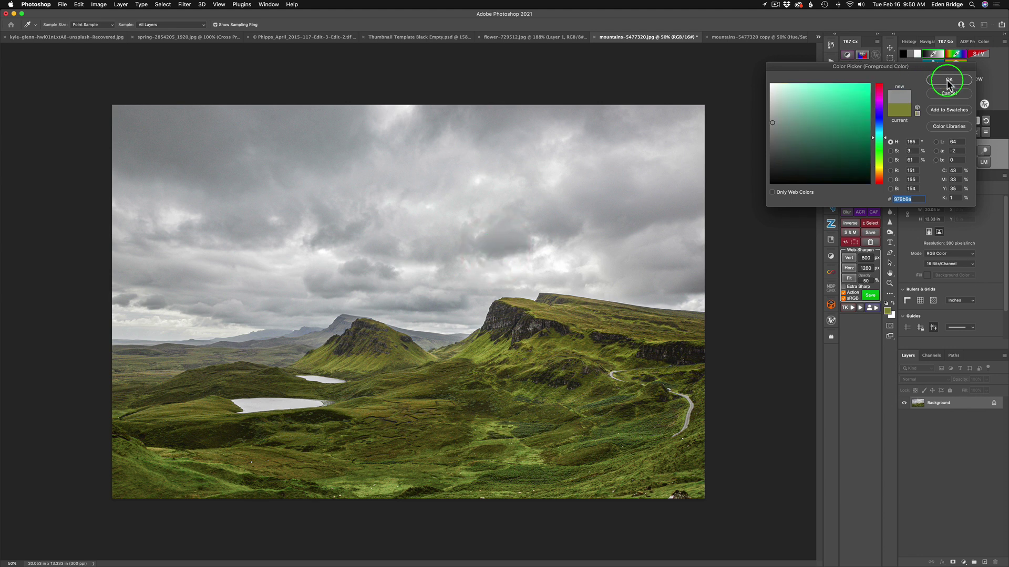
pyautogui.click(949, 80)
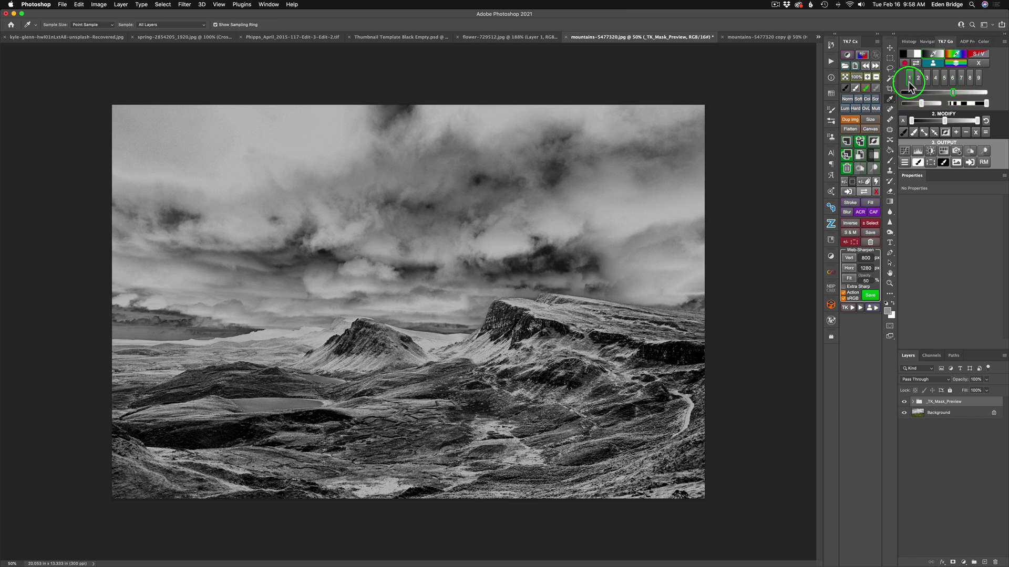
# Brighten the zone mask preview slightly and try narrowing its zone width
pyautogui.click(911, 86)
pyautogui.click(504, 245)
pyautogui.moveTo(503, 245); pyautogui.dragTo(917, 104)
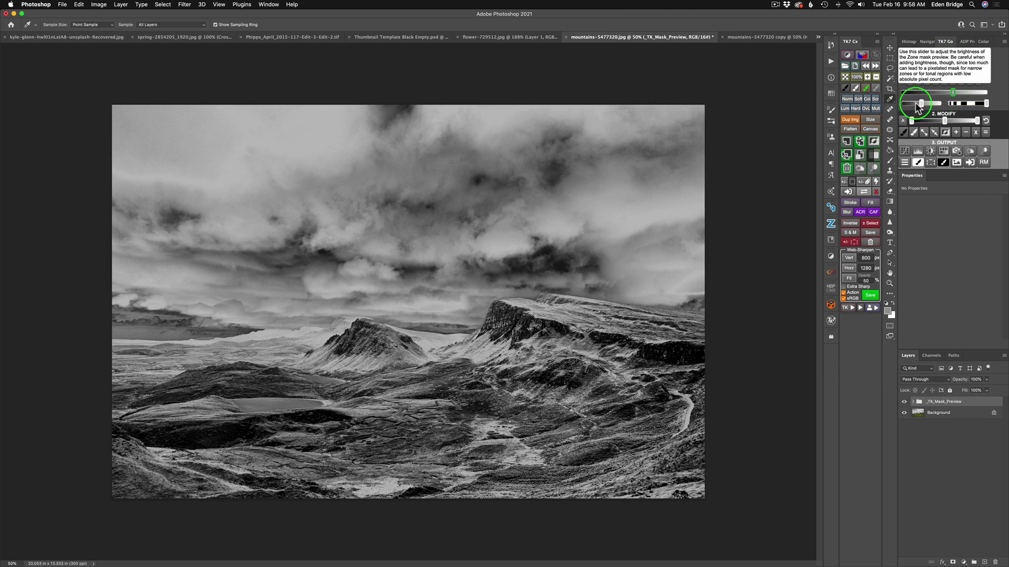
pyautogui.moveTo(916, 102); pyautogui.dragTo(978, 105)
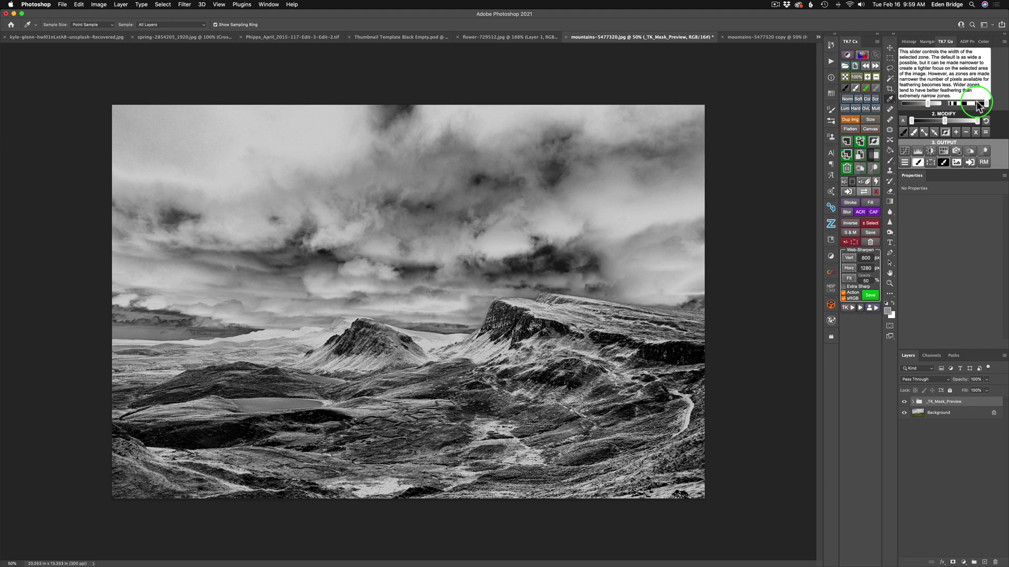
pyautogui.moveTo(962, 105); pyautogui.dragTo(608, 213)
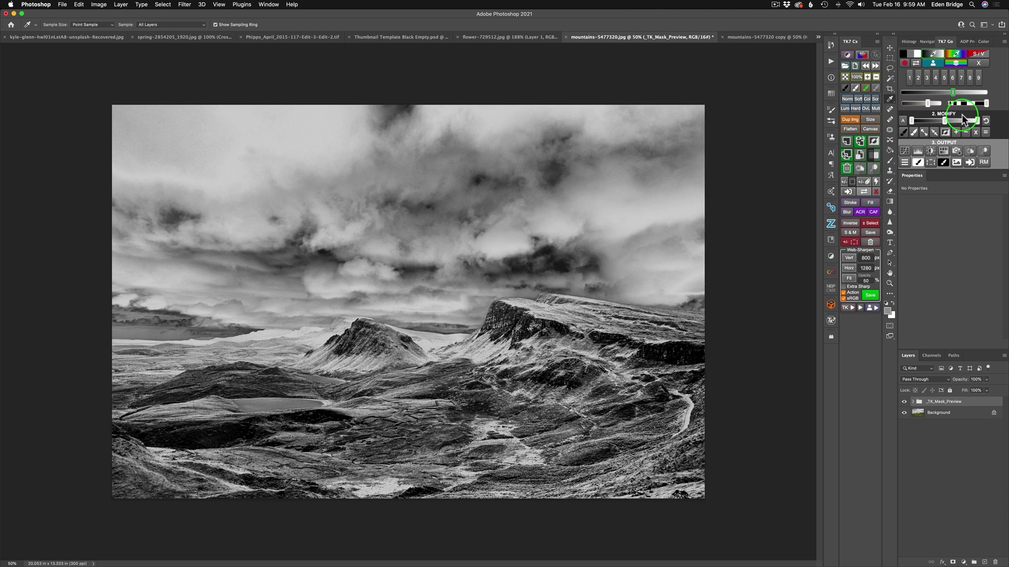
pyautogui.moveTo(960, 115); pyautogui.dragTo(955, 117)
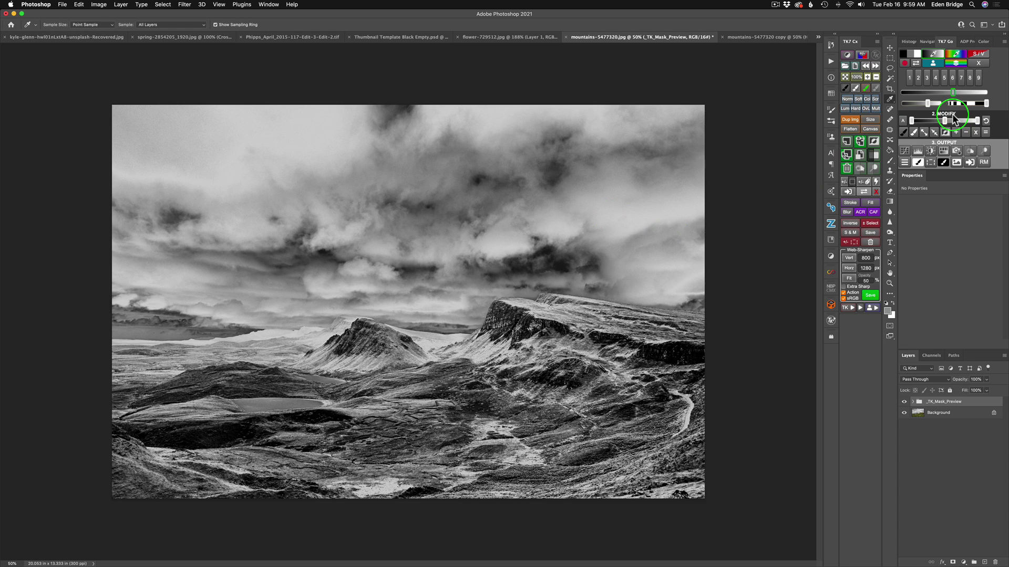
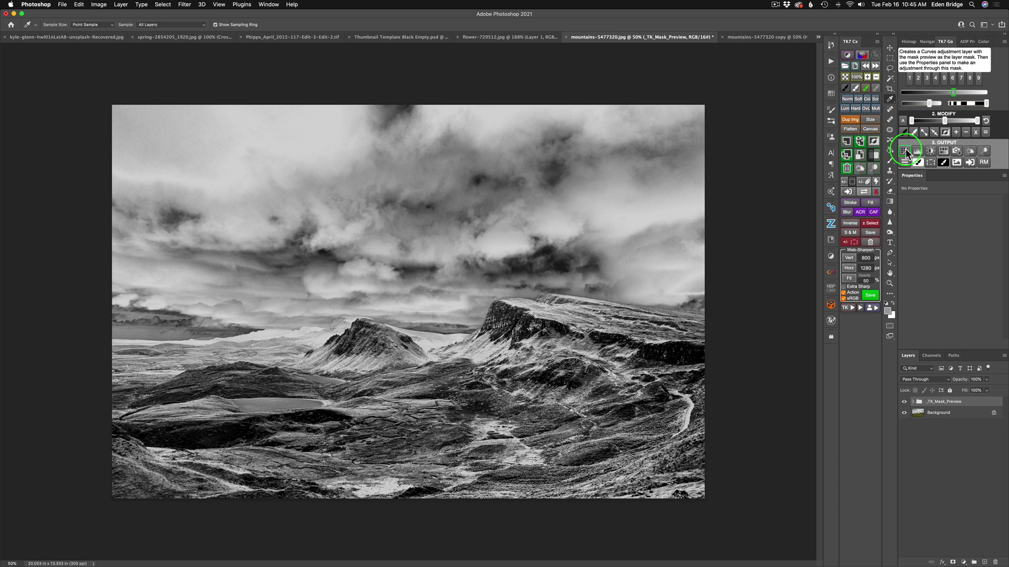
# Output the mask as a Curves adjustment layer and inspect its layer mask at full size
pyautogui.click(905, 149)
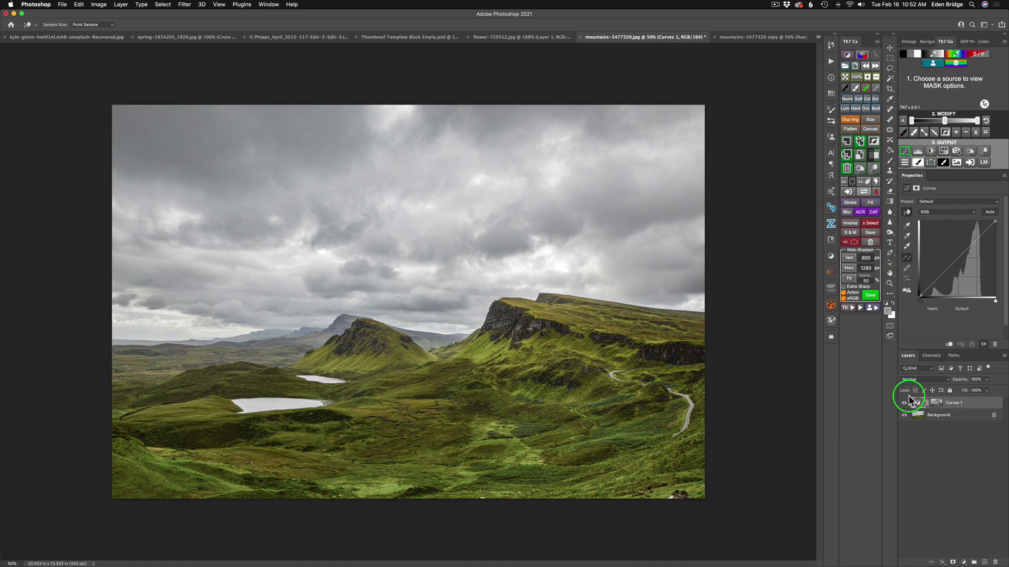
pyautogui.moveTo(908, 396); pyautogui.dragTo(924, 408)
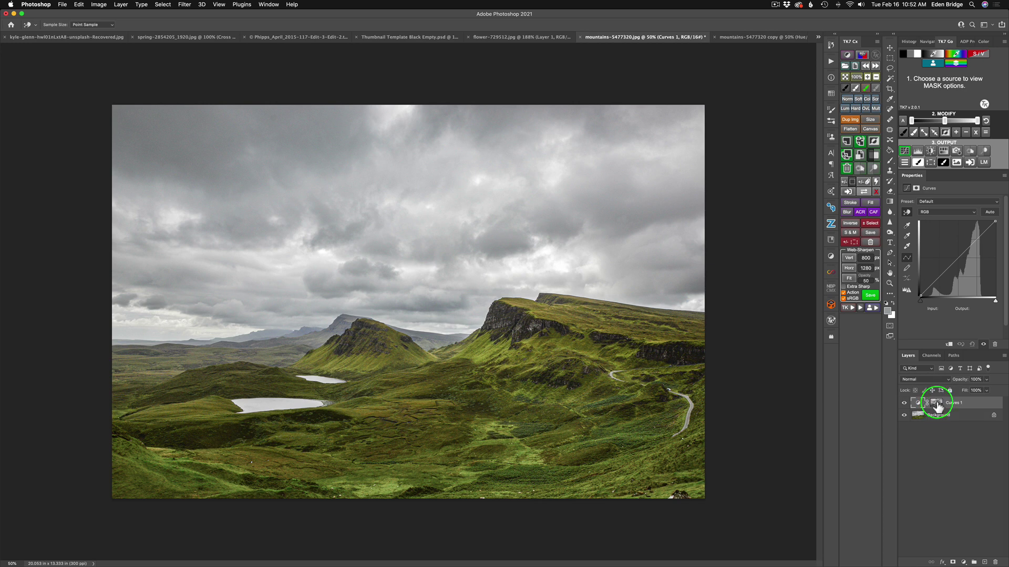
pyautogui.keyDown('alt'); pyautogui.click(937, 405); pyautogui.keyUp('alt')
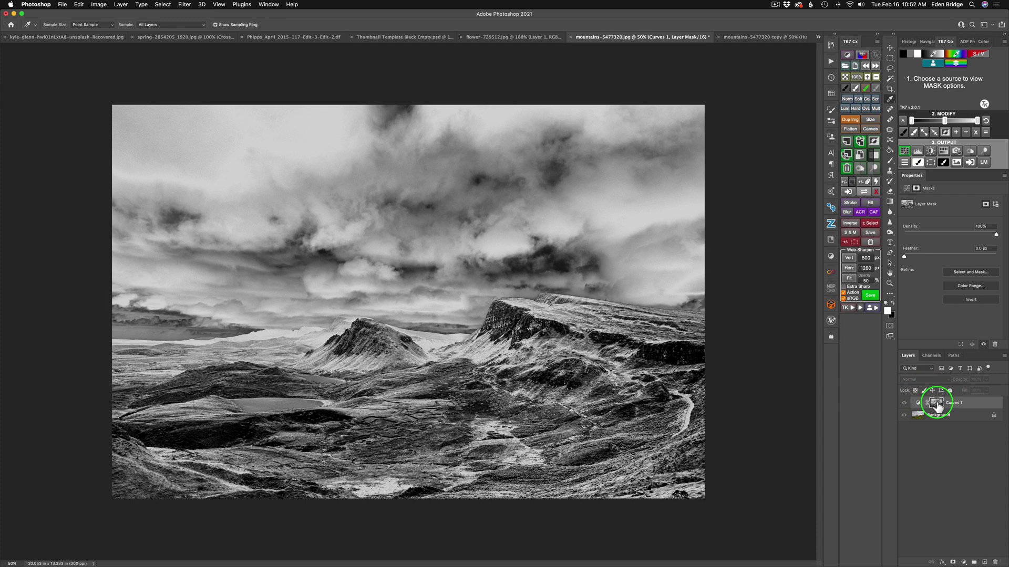
pyautogui.keyDown('alt'); pyautogui.click(938, 406); pyautogui.keyUp('alt')
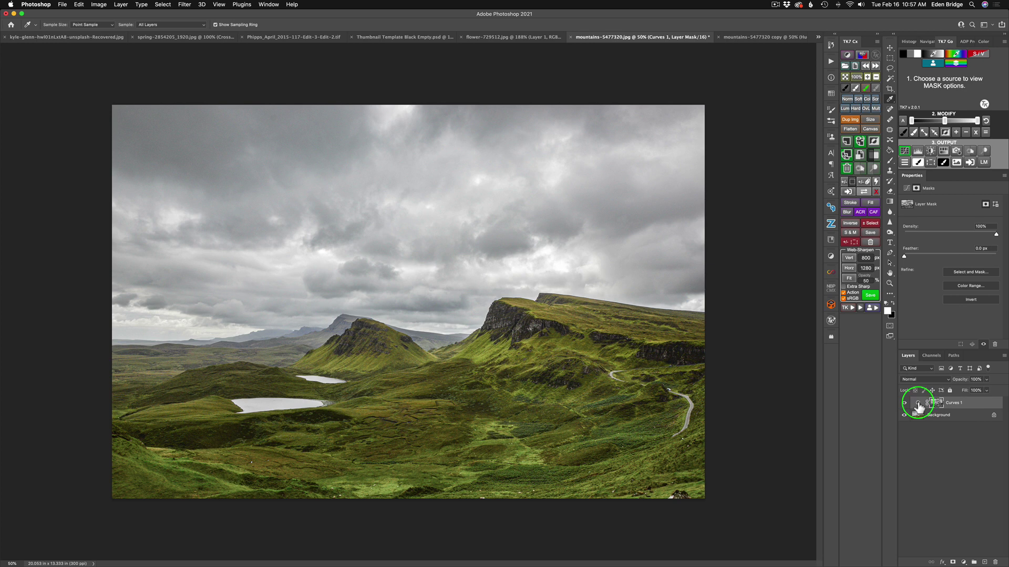
# Darken the Curves 1 midtones to input 124, output 74, and compare the image with and without the layer
pyautogui.click(918, 404)
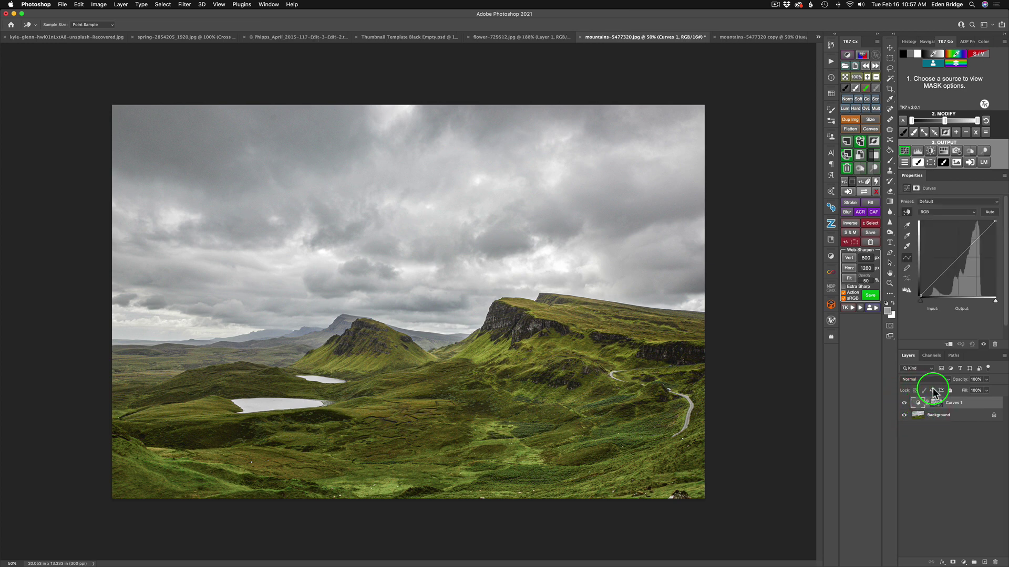
pyautogui.click(957, 258)
pyautogui.moveTo(958, 258); pyautogui.dragTo(957, 264)
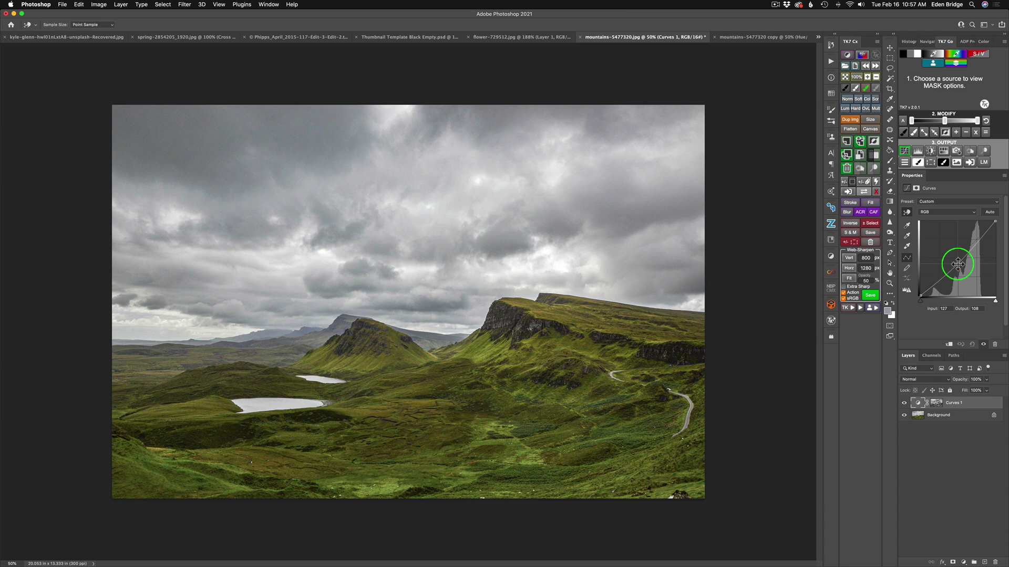
pyautogui.moveTo(957, 265); pyautogui.dragTo(957, 274)
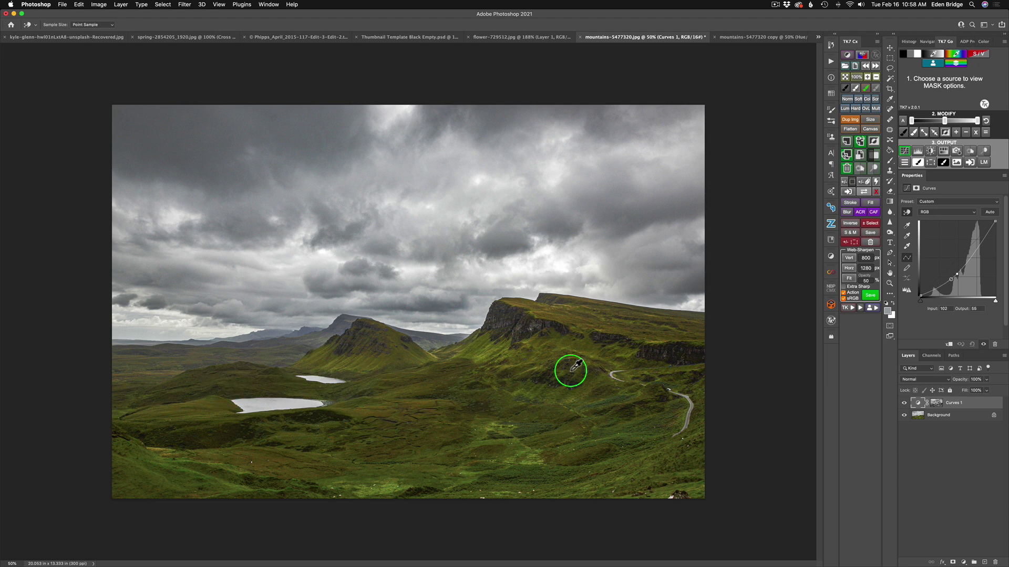
pyautogui.click(903, 404)
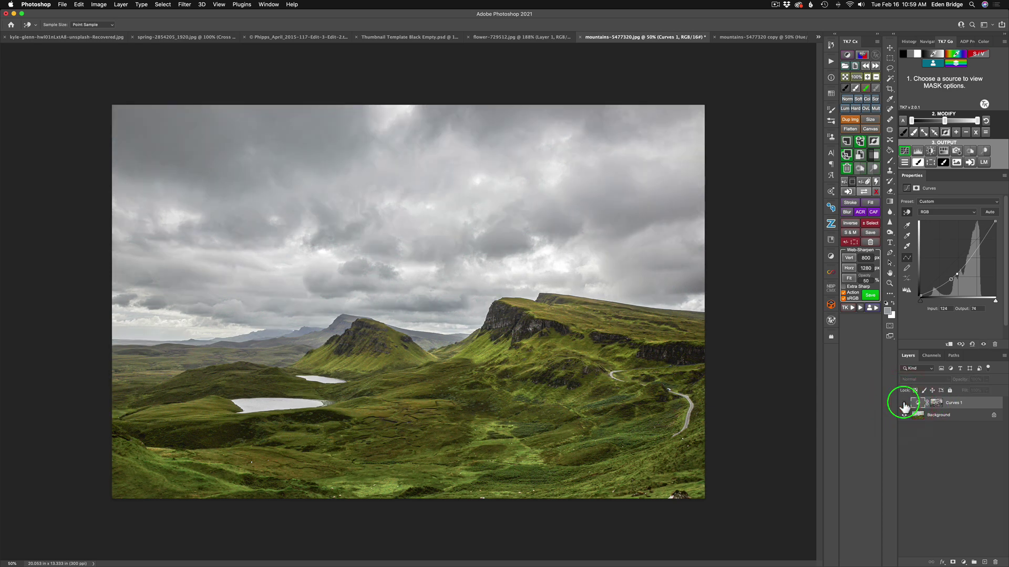
pyautogui.click(904, 404)
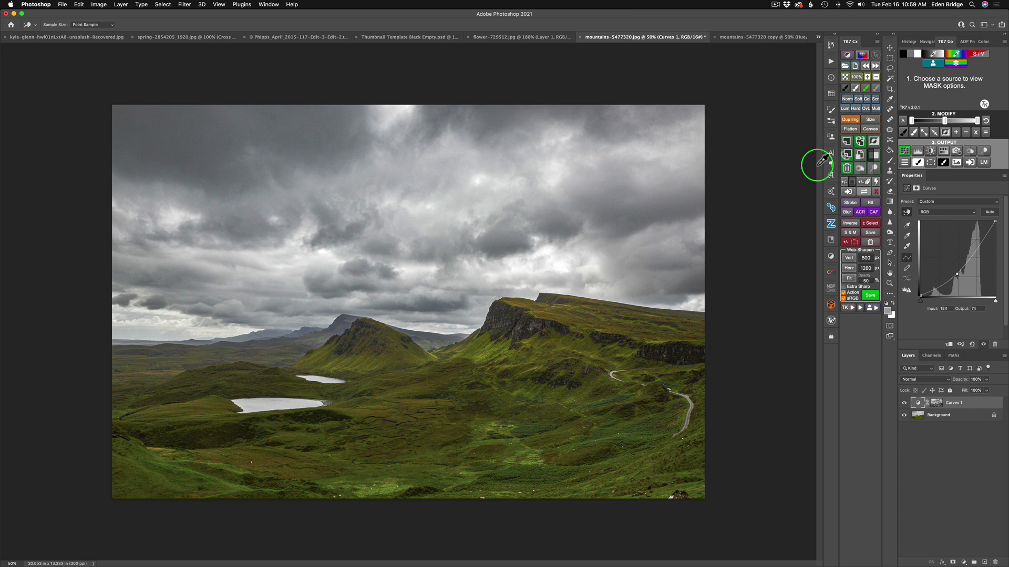
# Place Curves 1 in a group with a black mask and paint white over the entire sky in that mask
pyautogui.click(873, 160)
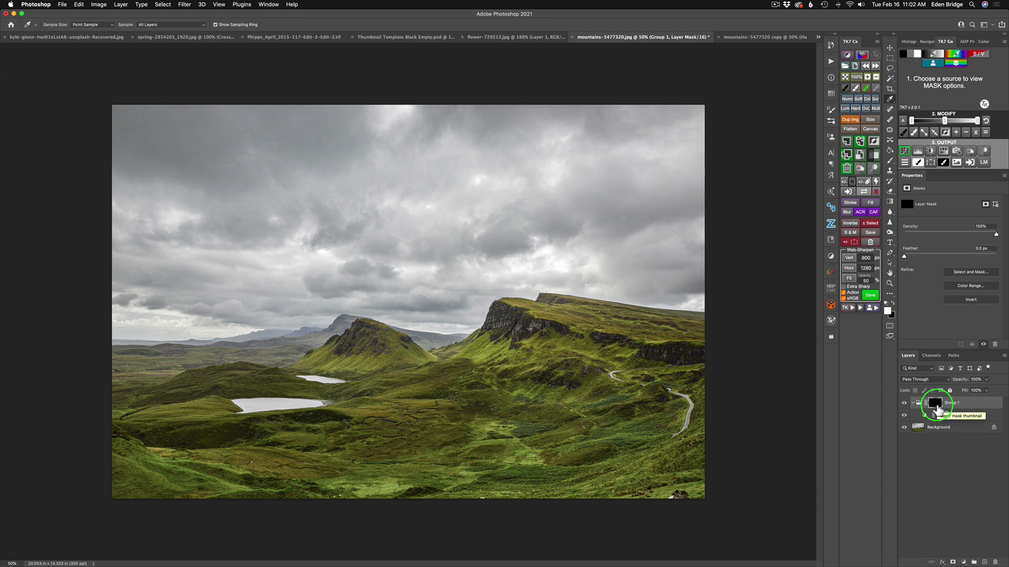
pyautogui.press('b')
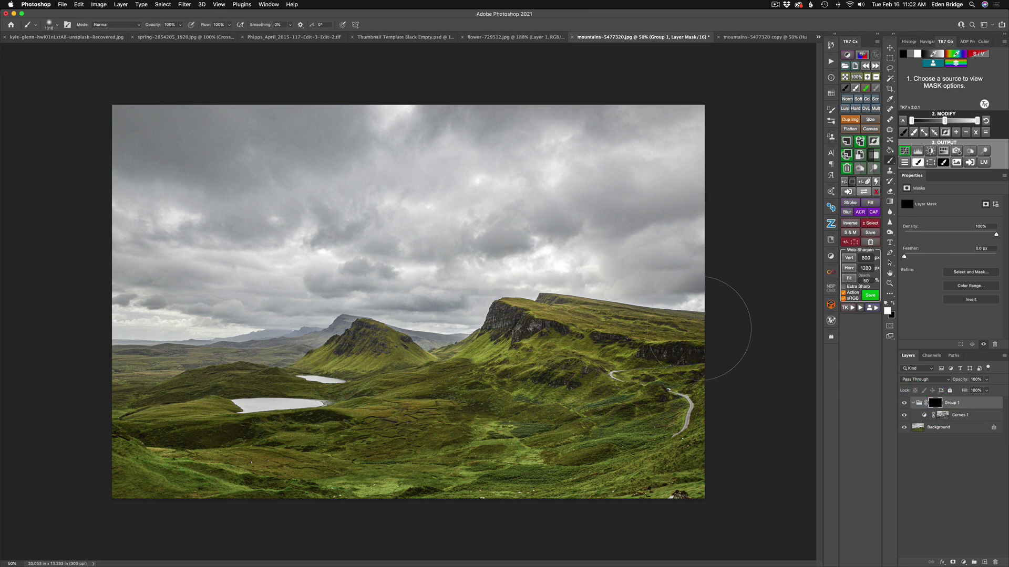
pyautogui.moveTo(580, 224)
pyautogui.mouseDown()
pyautogui.moveTo(597, 219)
pyautogui.moveTo(583, 221)
pyautogui.moveTo(583, 261)
pyautogui.moveTo(581, 185)
pyautogui.moveTo(577, 193)
pyautogui.mouseUp()
pyautogui.moveTo(142, 133)
pyautogui.mouseDown()
pyautogui.moveTo(317, 126)
pyautogui.moveTo(668, 137)
pyautogui.moveTo(704, 148)
pyautogui.moveTo(624, 159)
pyautogui.moveTo(364, 155)
pyautogui.moveTo(181, 179)
pyautogui.moveTo(136, 196)
pyautogui.moveTo(170, 208)
pyautogui.moveTo(284, 206)
pyautogui.moveTo(561, 186)
pyautogui.moveTo(677, 201)
pyautogui.moveTo(338, 199)
pyautogui.moveTo(160, 241)
pyautogui.moveTo(136, 291)
pyautogui.moveTo(230, 290)
pyautogui.moveTo(367, 261)
pyautogui.moveTo(440, 281)
pyautogui.moveTo(543, 234)
pyautogui.moveTo(709, 245)
pyautogui.mouseUp()
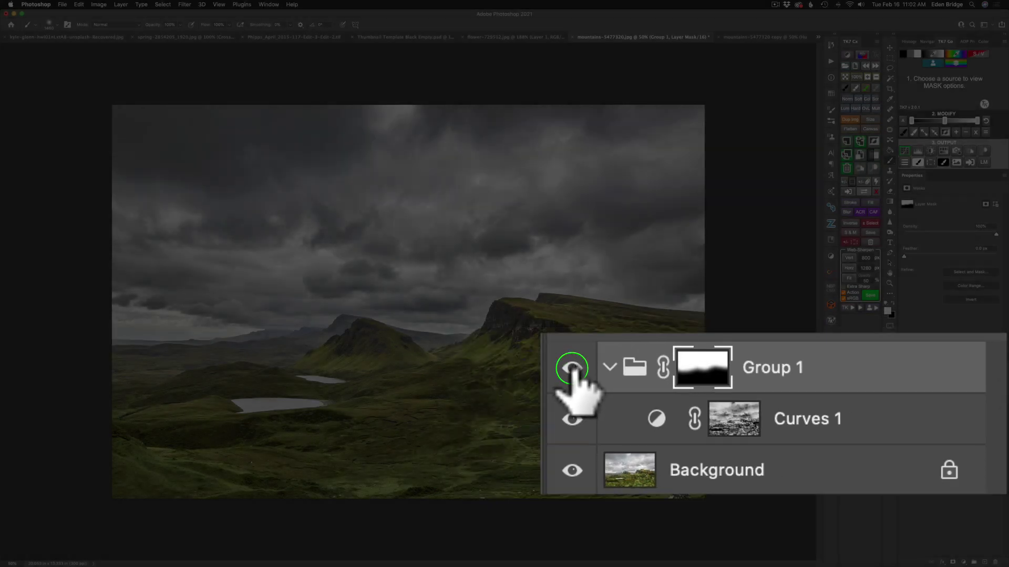
# Toggle Group 1's visibility to compare the sky before and after the darkening
pyautogui.click(904, 403)
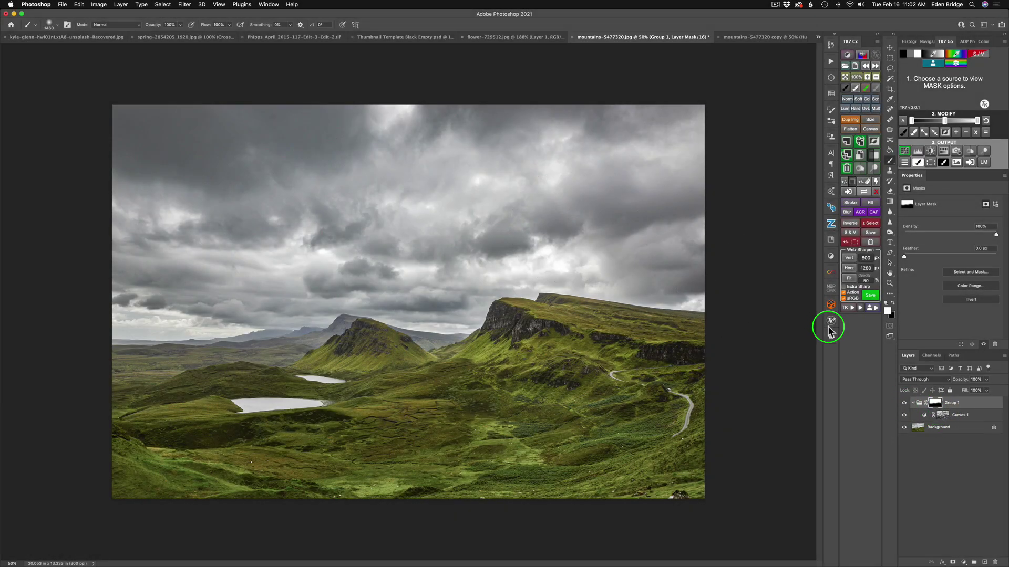
pyautogui.click(904, 404)
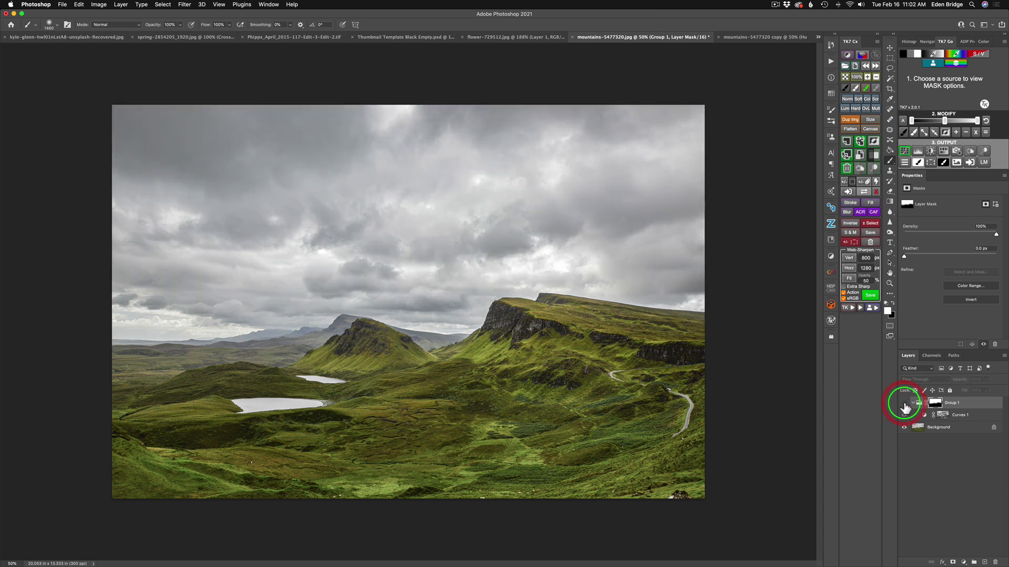
pyautogui.click(904, 403)
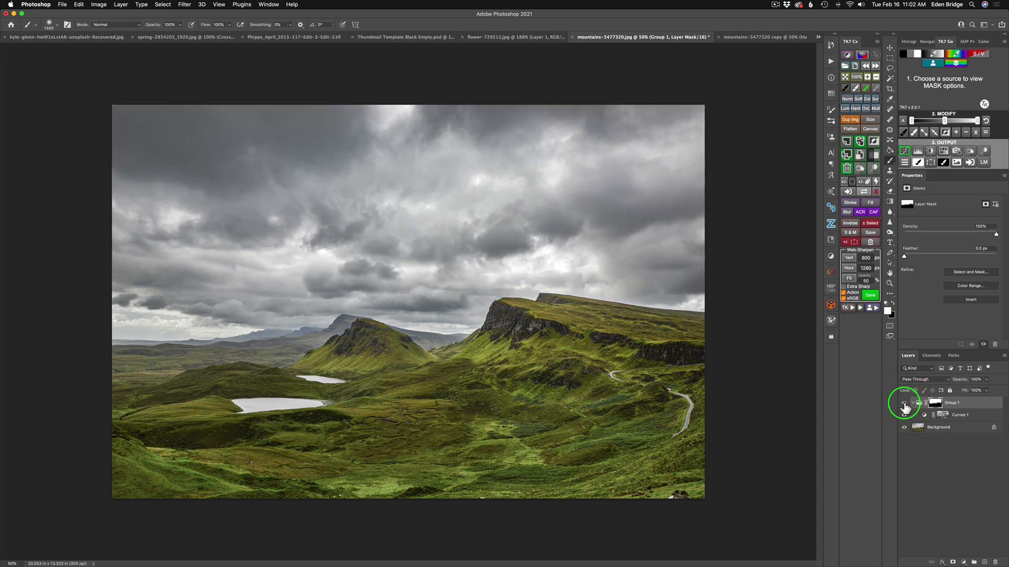
pyautogui.click(904, 403)
pyautogui.click(904, 404)
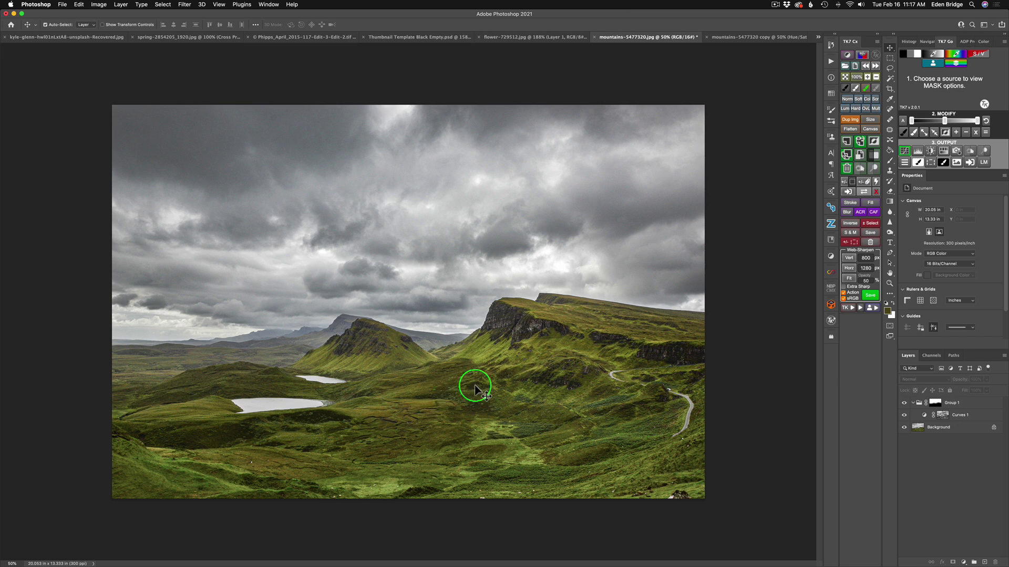
# Create a zone mask from a dark tone sampled on the grassy slope below the cliff
pyautogui.click(935, 55)
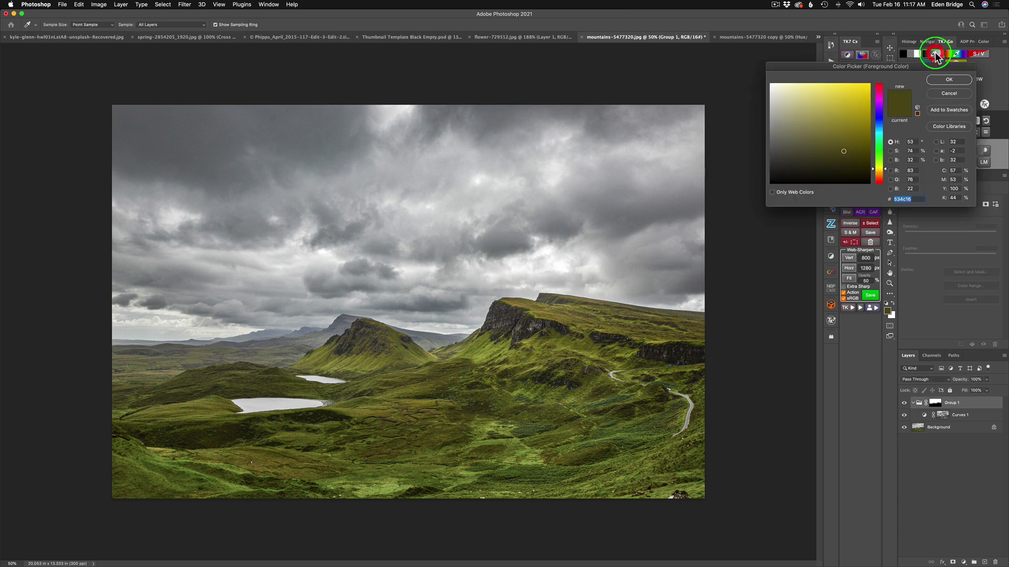
pyautogui.click(473, 386)
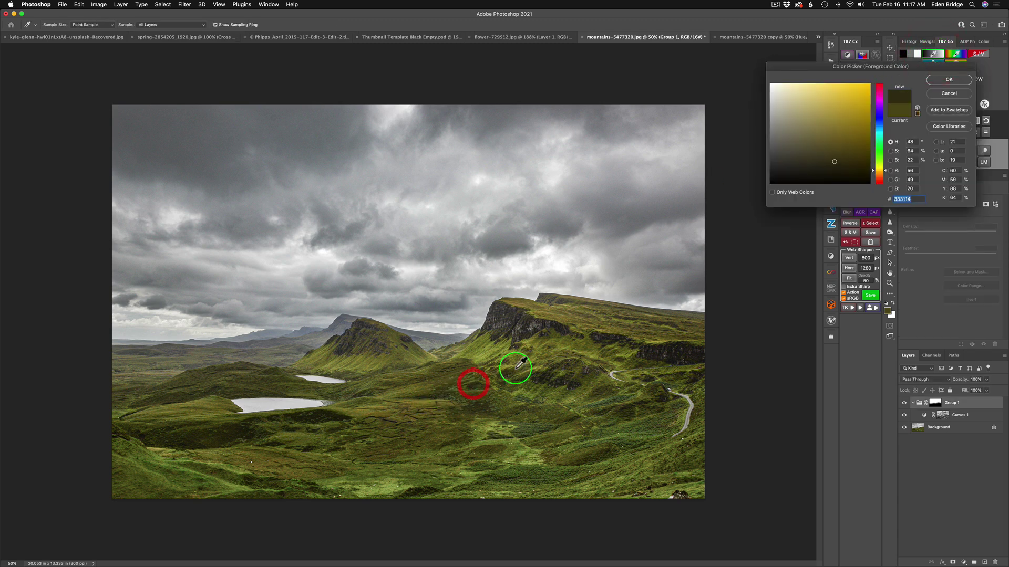
pyautogui.click(947, 80)
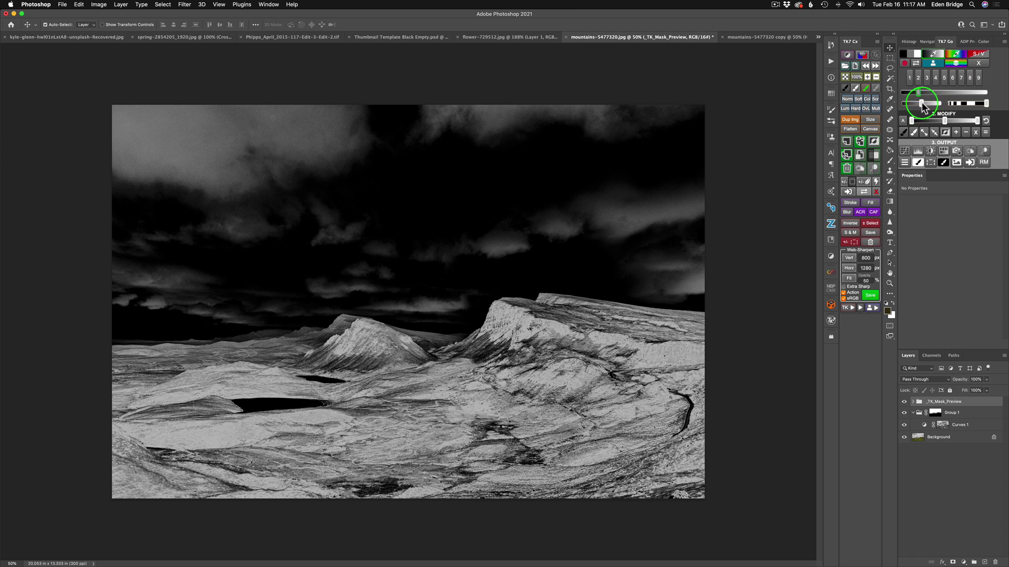
# Brighten the zone mask, narrow its zone width, and lower its white point slightly to strengthen the highlights
pyautogui.moveTo(922, 100); pyautogui.dragTo(970, 104)
pyautogui.click(976, 105)
pyautogui.click(976, 105)
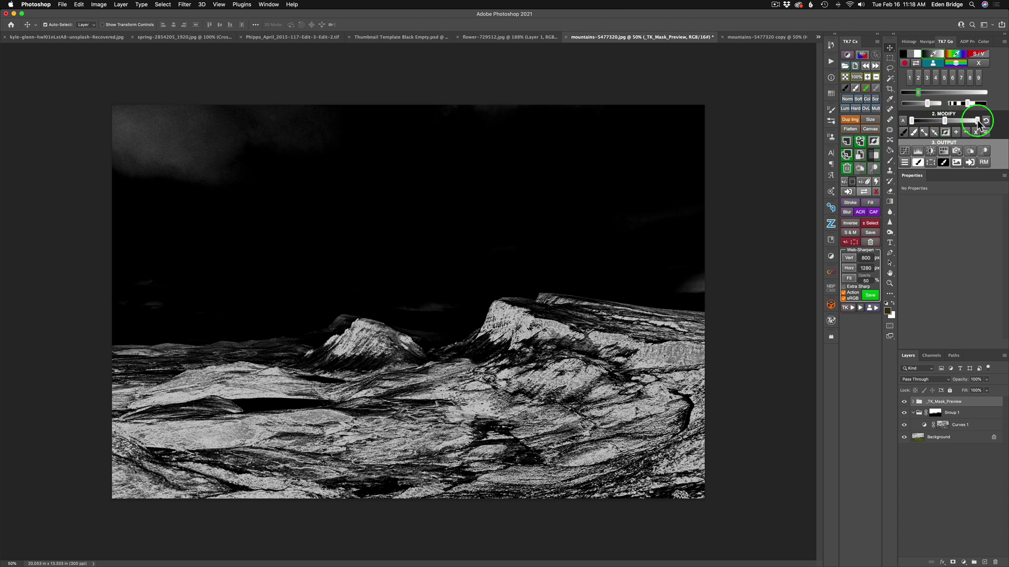
pyautogui.moveTo(976, 119); pyautogui.dragTo(974, 122)
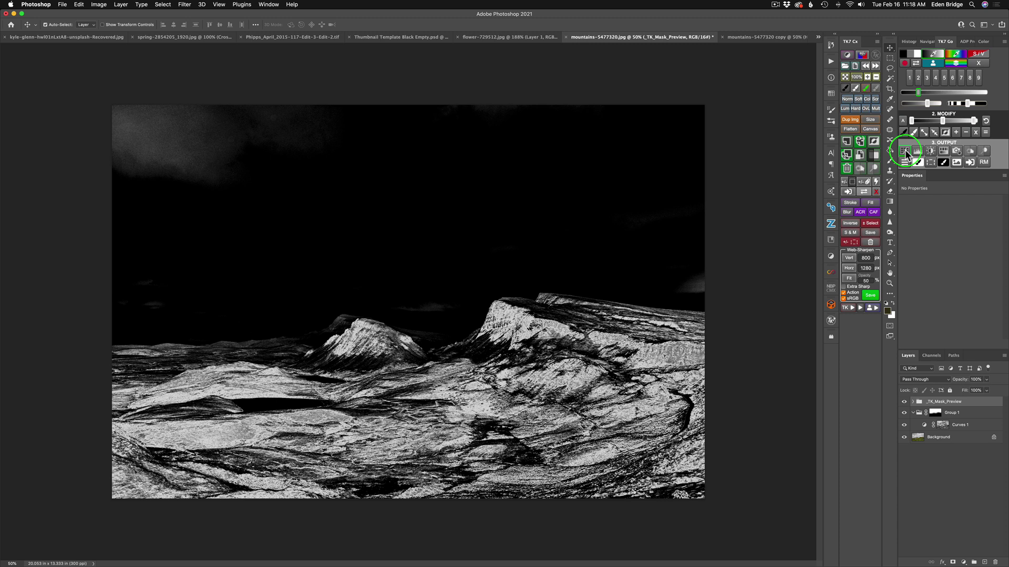
# Output the mask as a Curves adjustment layer and pull its shadow point down to output 51
pyautogui.click(904, 150)
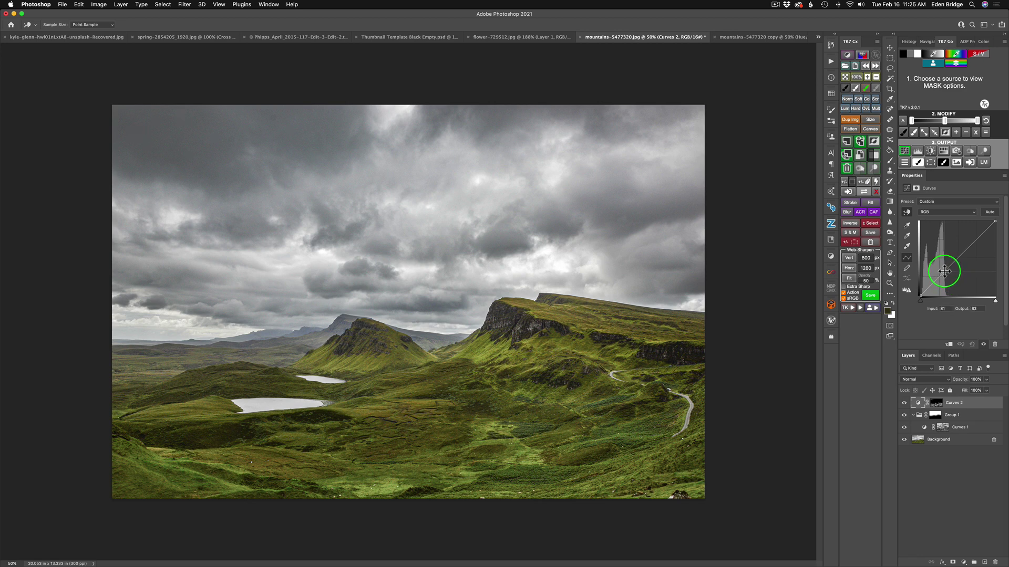
pyautogui.moveTo(944, 271)
pyautogui.mouseDown()
pyautogui.moveTo(944, 291)
pyautogui.moveTo(944, 271)
pyautogui.moveTo(944, 281)
pyautogui.mouseUp()
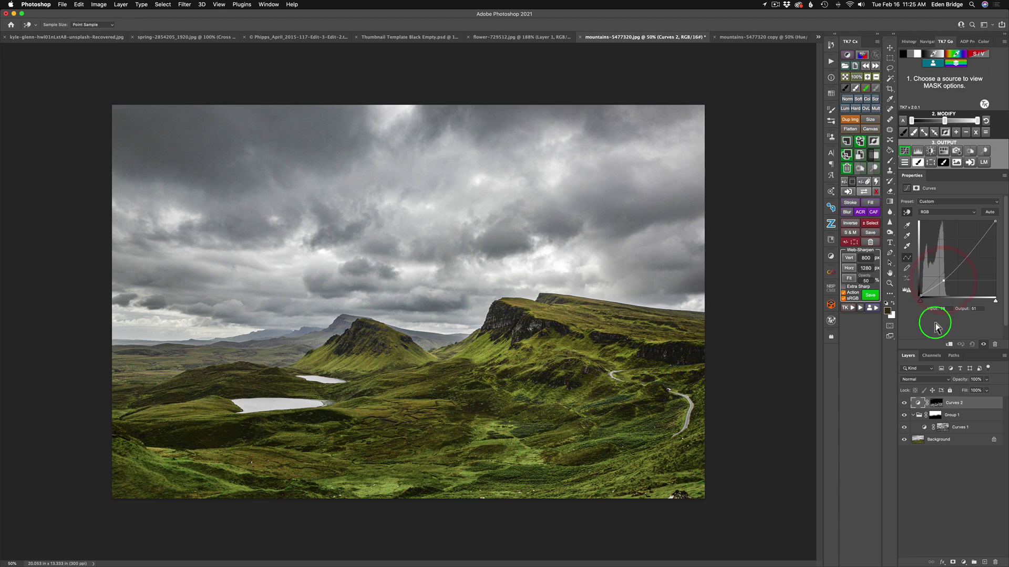
# Toggle Curves 2's visibility and compare the darkened foreground tones before and after
pyautogui.click(904, 403)
pyautogui.click(904, 403)
pyautogui.click(904, 404)
pyautogui.click(903, 403)
pyautogui.click(172, 198)
pyautogui.click(247, 232)
pyautogui.click(618, 345)
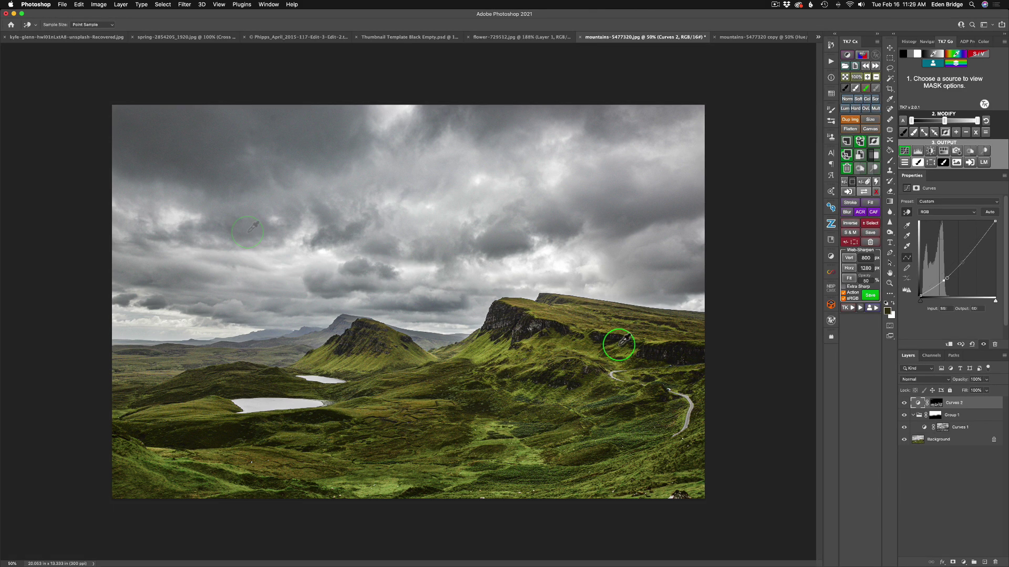
# Inspect the Curves 2 layer mask on its own, checking the sky and cliff areas, and return to the image view
pyautogui.click(676, 343)
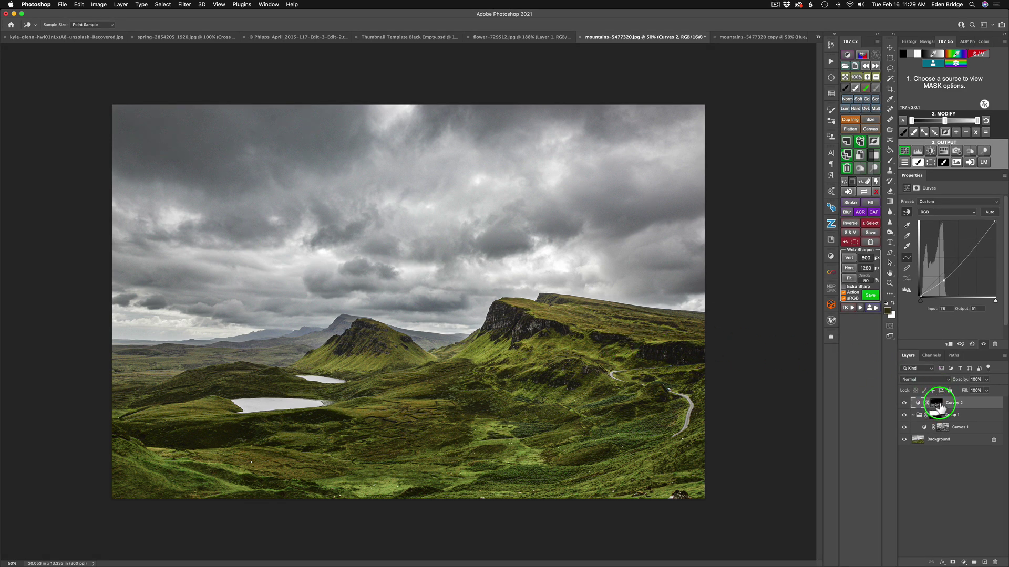
pyautogui.keyDown('alt'); pyautogui.click(936, 404); pyautogui.keyUp('alt')
pyautogui.press('v')
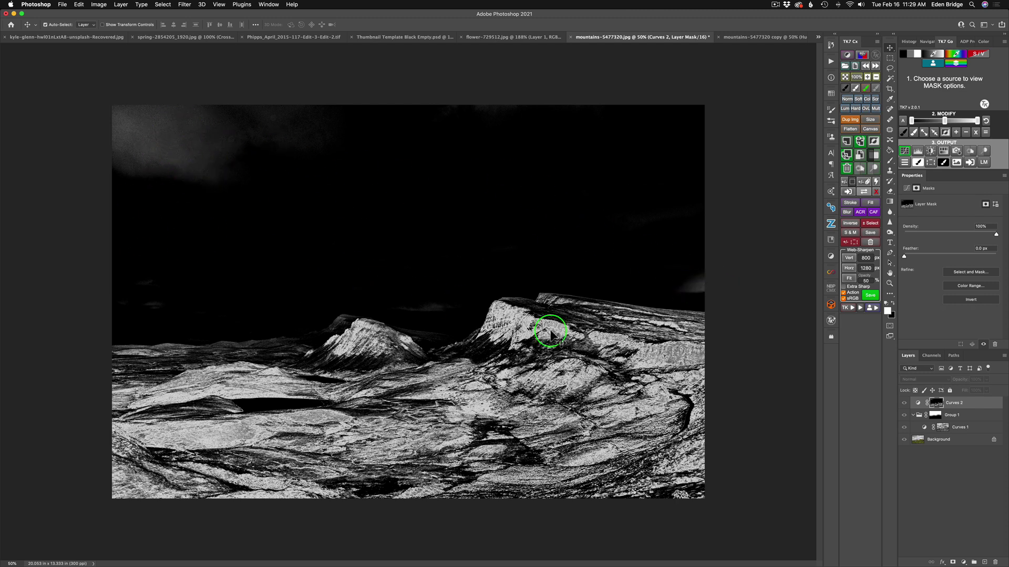
pyautogui.keyDown('alt'); pyautogui.click(935, 401); pyautogui.keyUp('alt')
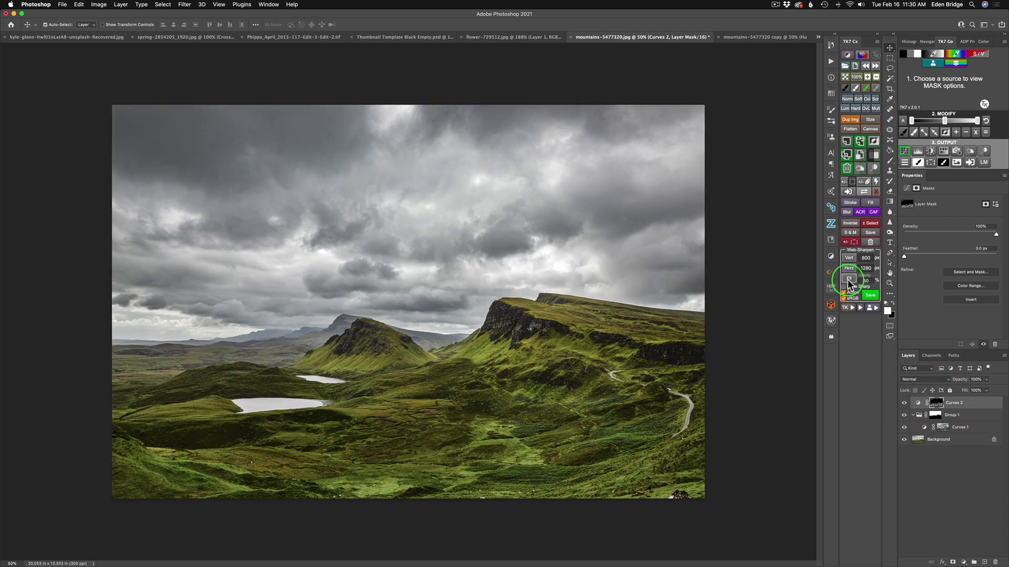
# Put Curves 2 into a group with a white mask and paint black over the sky on the group mask
pyautogui.click(876, 158)
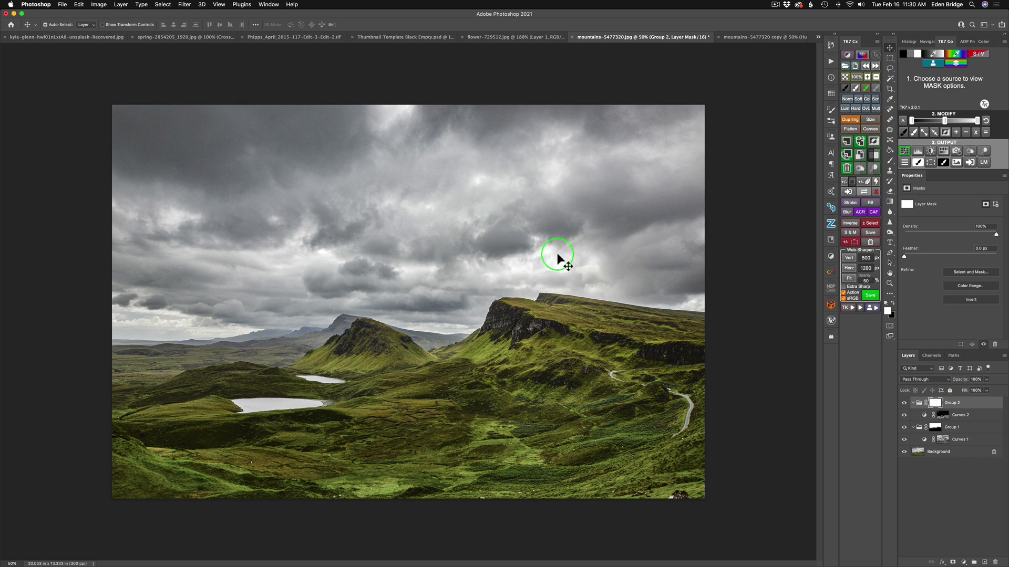
pyautogui.press('b')
pyautogui.press('x')
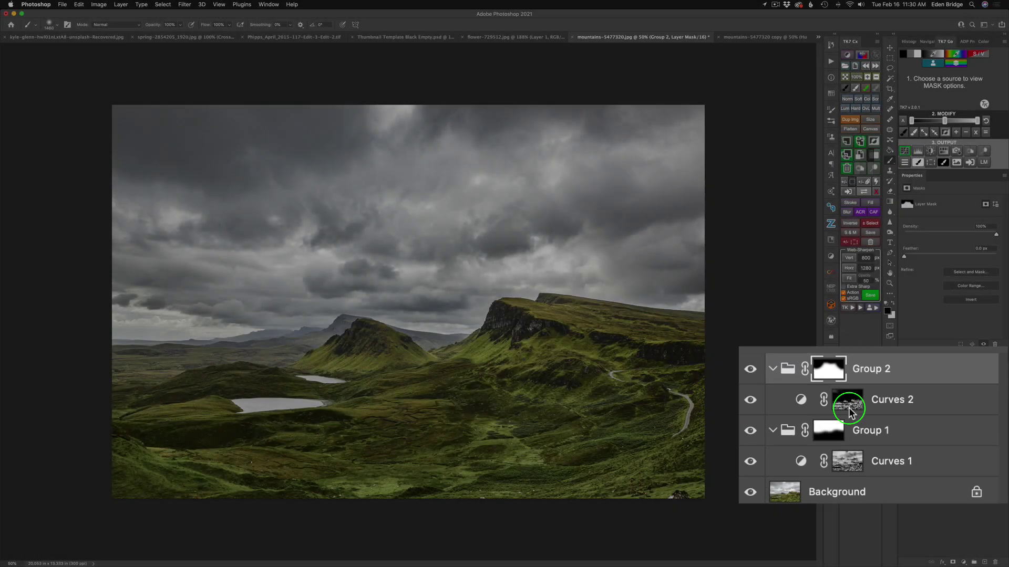
# Compare the foreground with Group 2 on and off, and lower the group's opacity to 75%
pyautogui.click(904, 402)
pyautogui.click(904, 403)
pyautogui.click(904, 403)
pyautogui.click(904, 403)
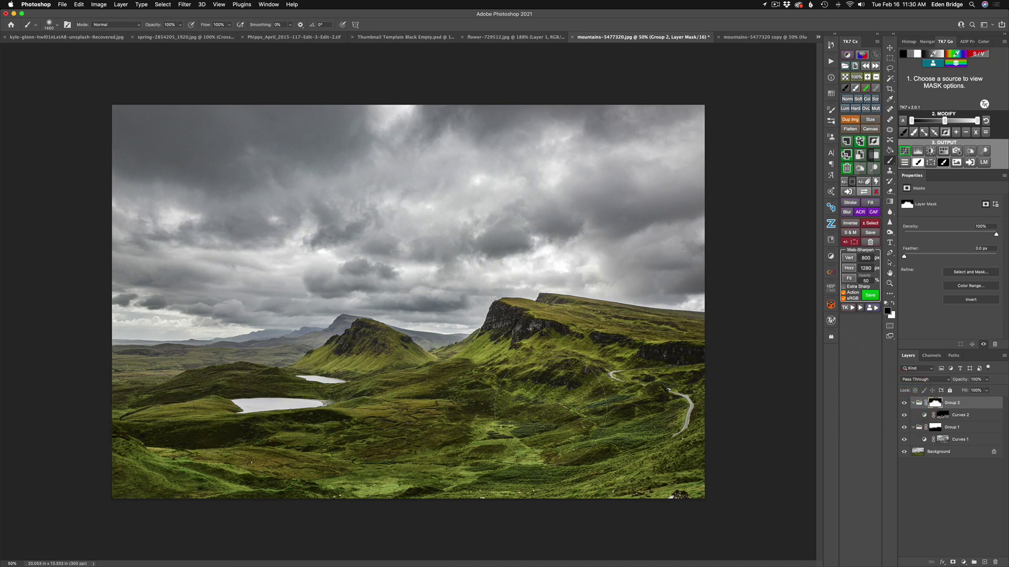
pyautogui.click(904, 403)
pyautogui.click(904, 404)
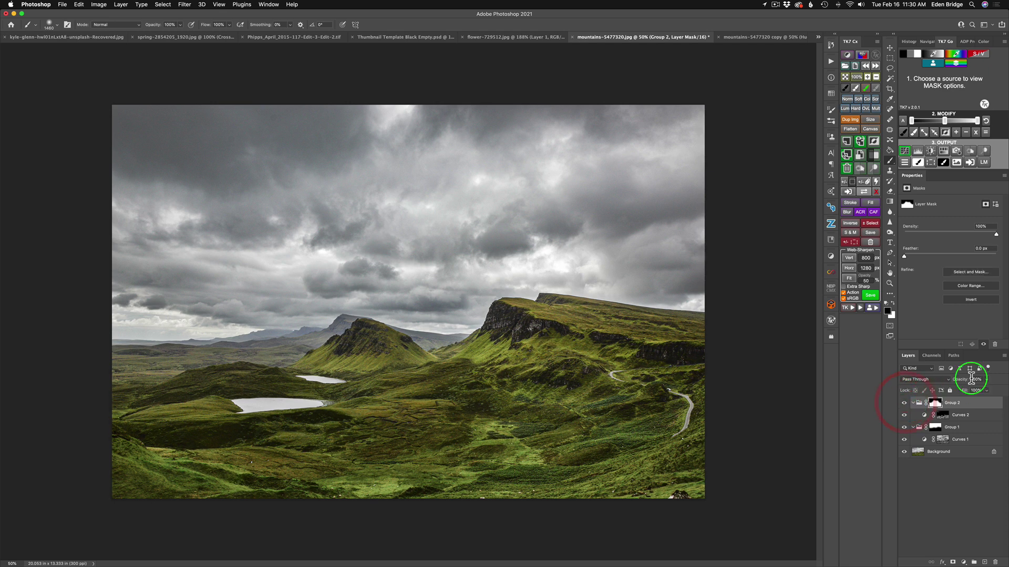
pyautogui.moveTo(962, 384)
pyautogui.mouseDown()
pyautogui.moveTo(830, 371)
pyautogui.moveTo(862, 376)
pyautogui.mouseUp()
pyautogui.click(904, 403)
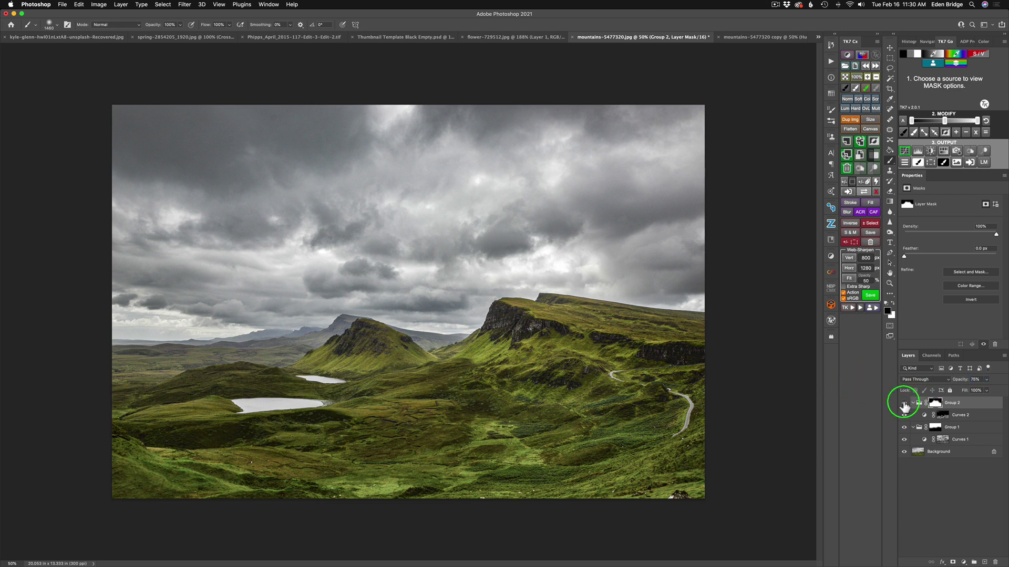
pyautogui.click(905, 405)
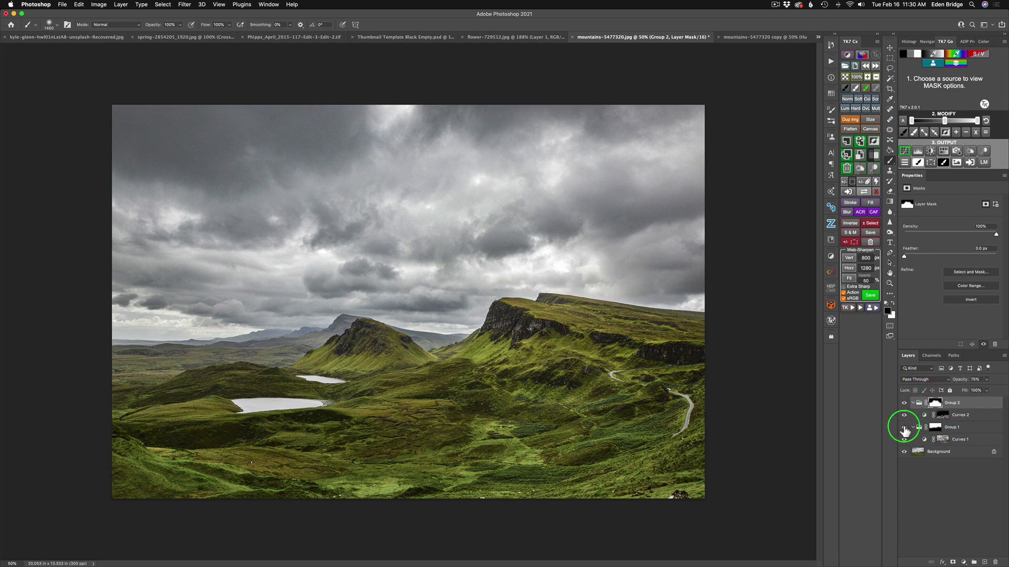
# Lower Group 1's opacity to 88% and compare the sky with the group on and off
pyautogui.click(904, 428)
pyautogui.click(904, 429)
pyautogui.click(918, 428)
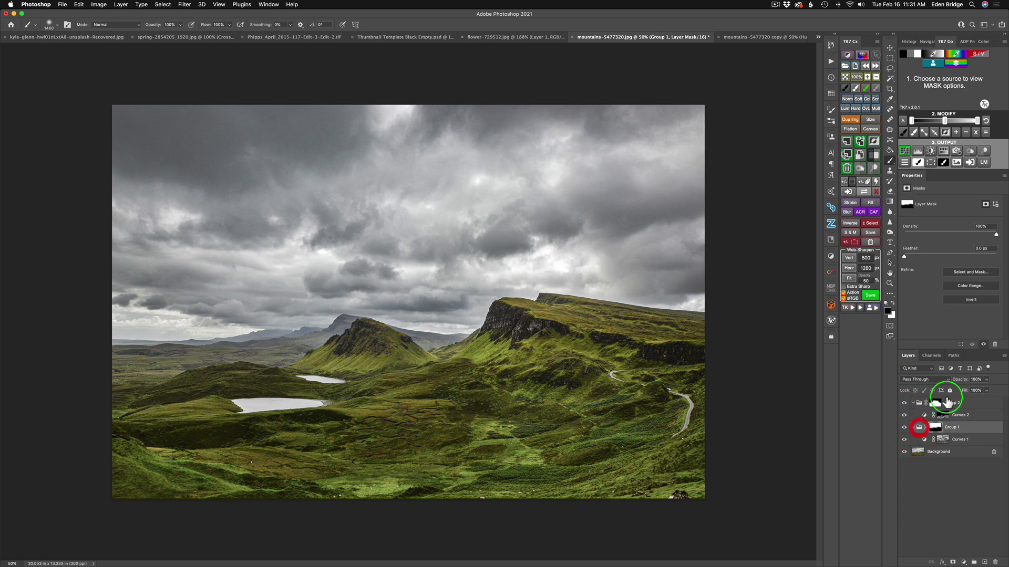
pyautogui.moveTo(964, 380); pyautogui.dragTo(889, 382)
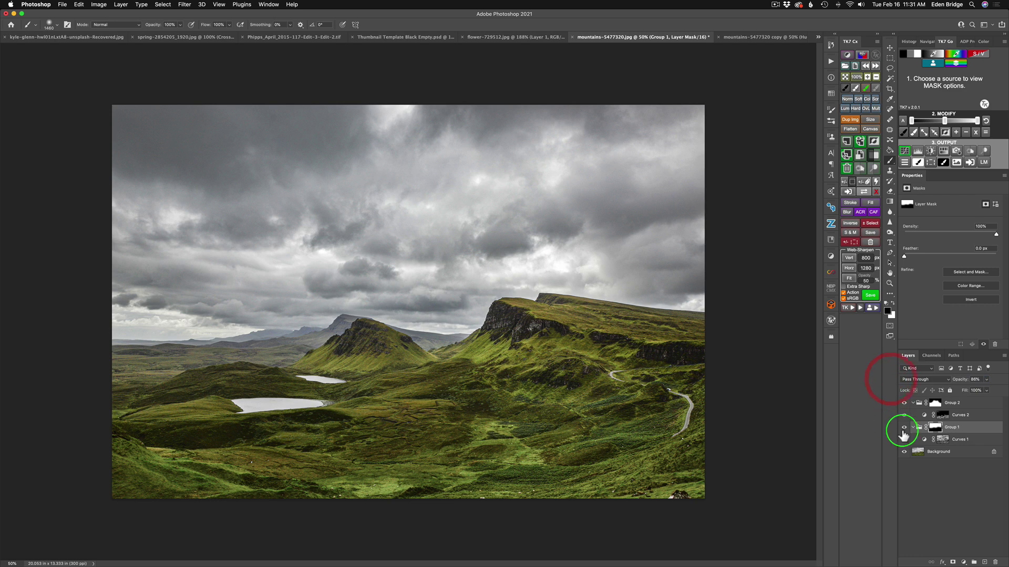
pyautogui.click(904, 427)
pyautogui.click(904, 428)
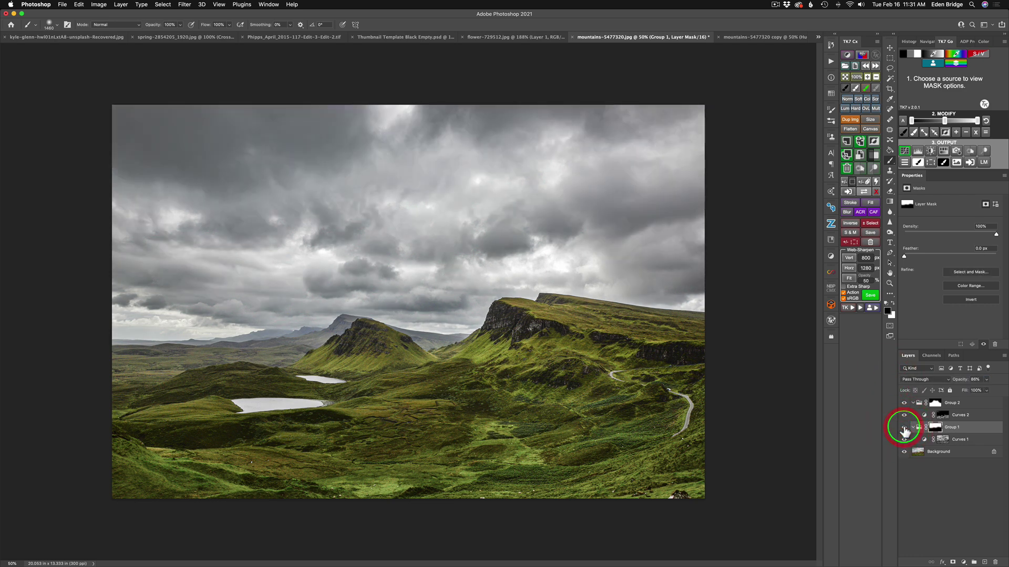
# Compare the original Background alone with the full set of tonal adjustments
pyautogui.keyDown('alt'); pyautogui.click(903, 455); pyautogui.keyUp('alt')
pyautogui.keyDown('alt'); pyautogui.click(904, 455); pyautogui.keyUp('alt')
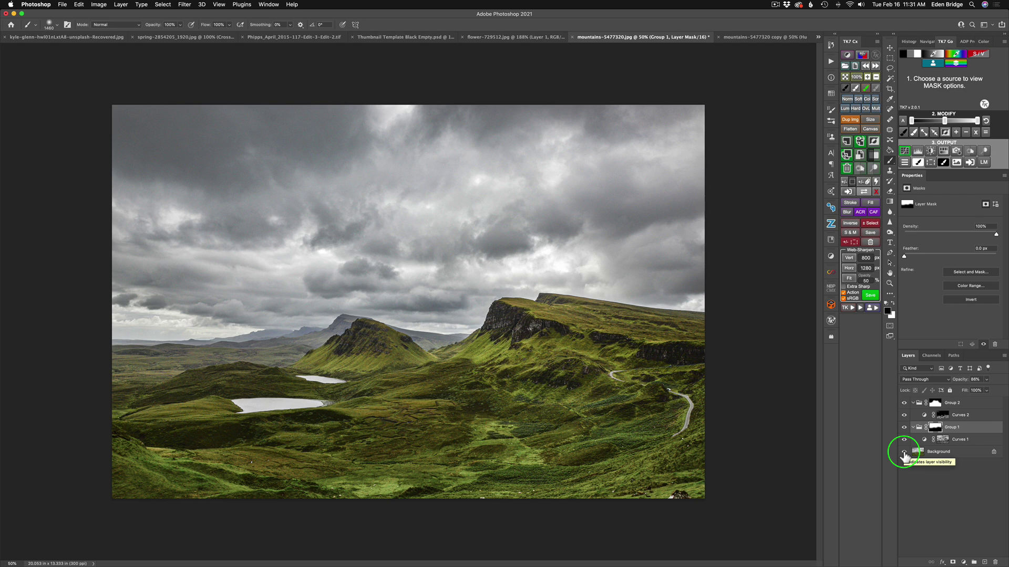
pyautogui.click(904, 452)
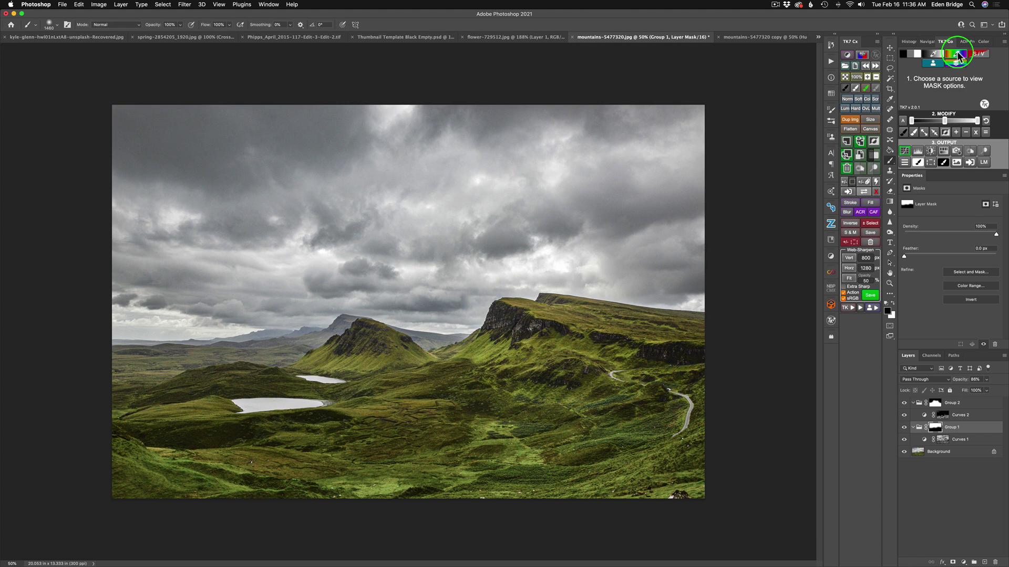
# Create a color mask from a yellow-green sampled on the grassy slope below the cliff
pyautogui.click(957, 55)
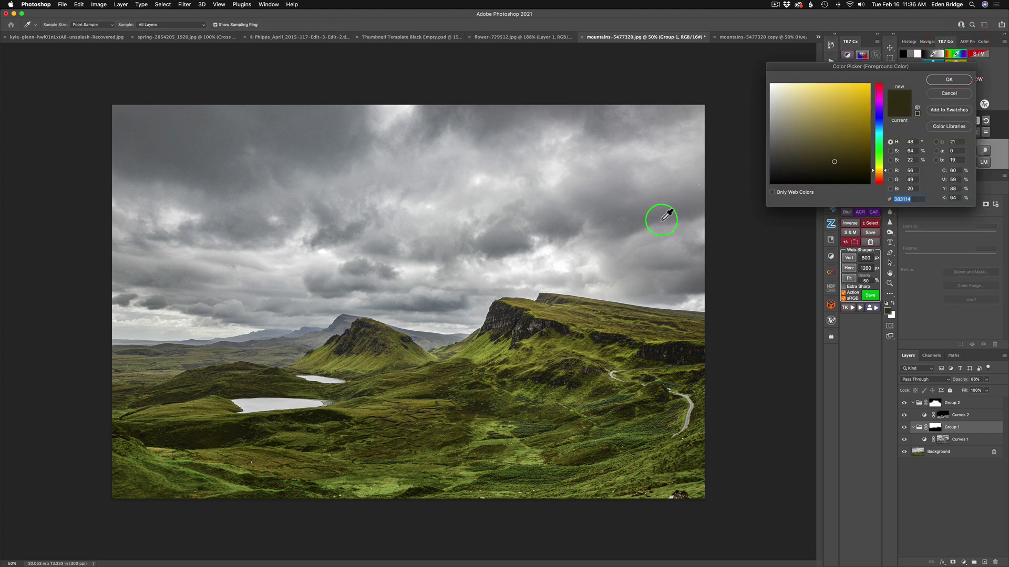
pyautogui.click(484, 356)
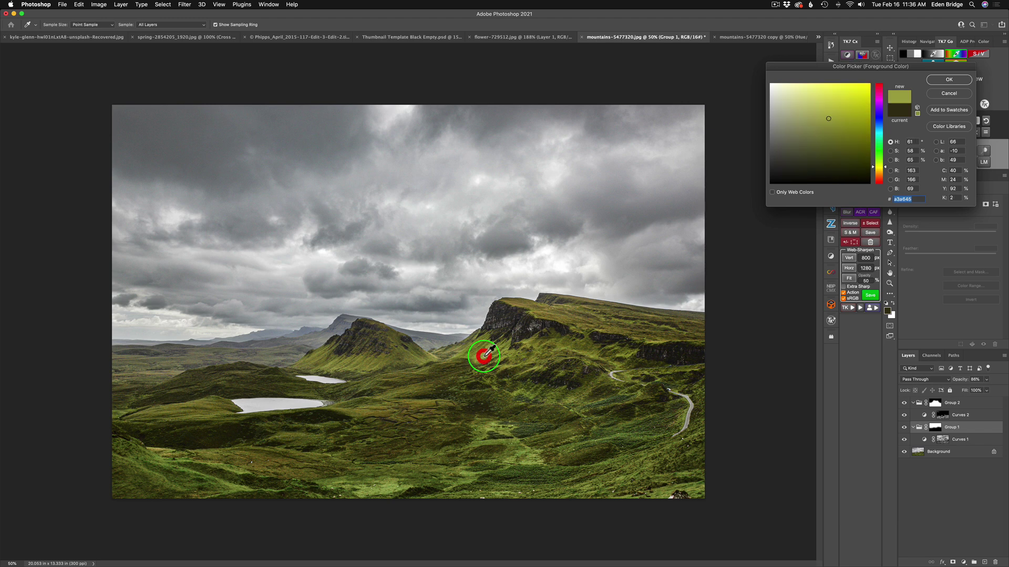
pyautogui.click(939, 81)
pyautogui.click(943, 75)
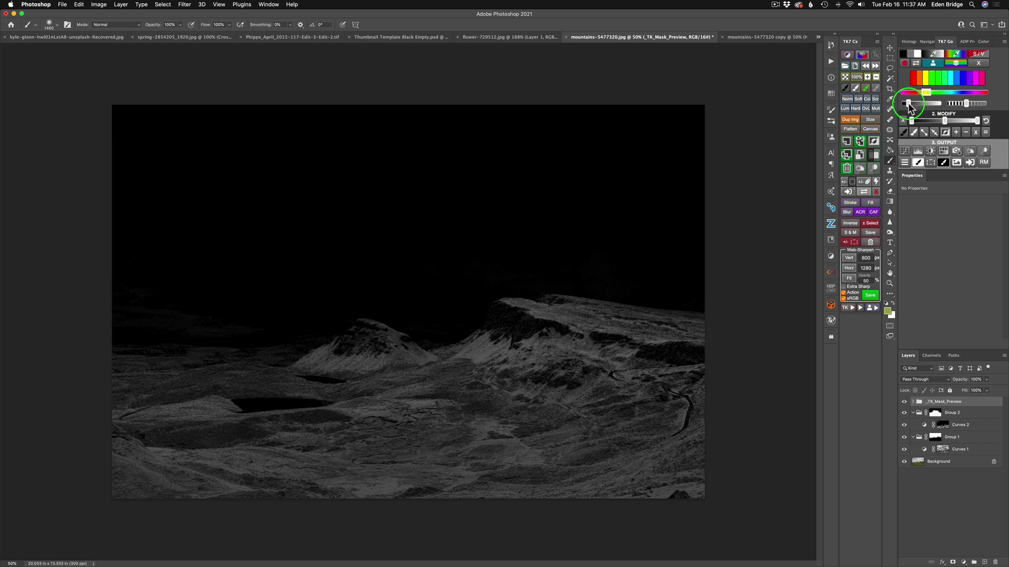
# Brighten the color mask, then lower its white point slightly and raise its black point to clear faint grays from the sky
pyautogui.moveTo(909, 105); pyautogui.dragTo(919, 106)
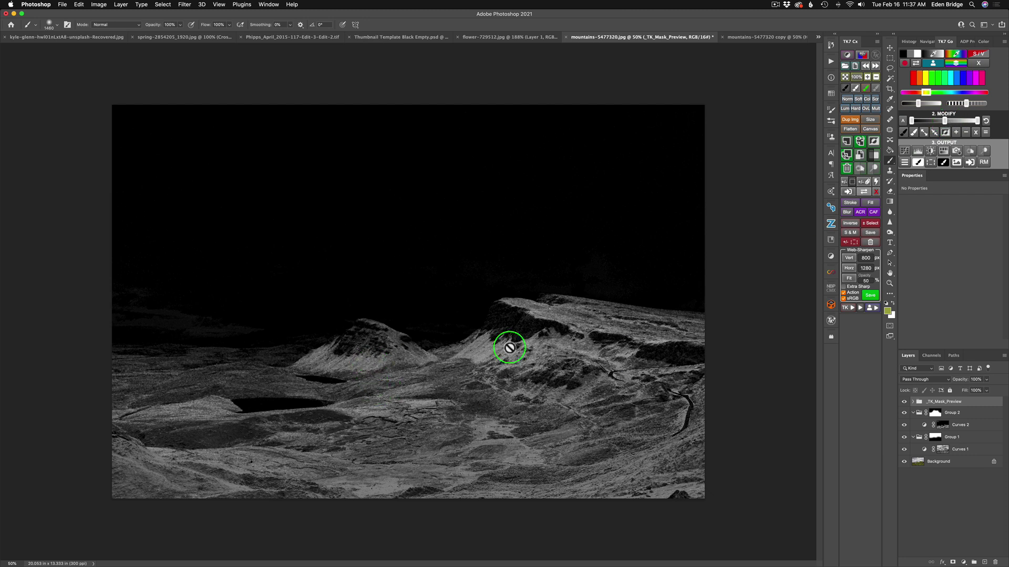
pyautogui.click(977, 122)
pyautogui.moveTo(978, 122); pyautogui.dragTo(975, 123)
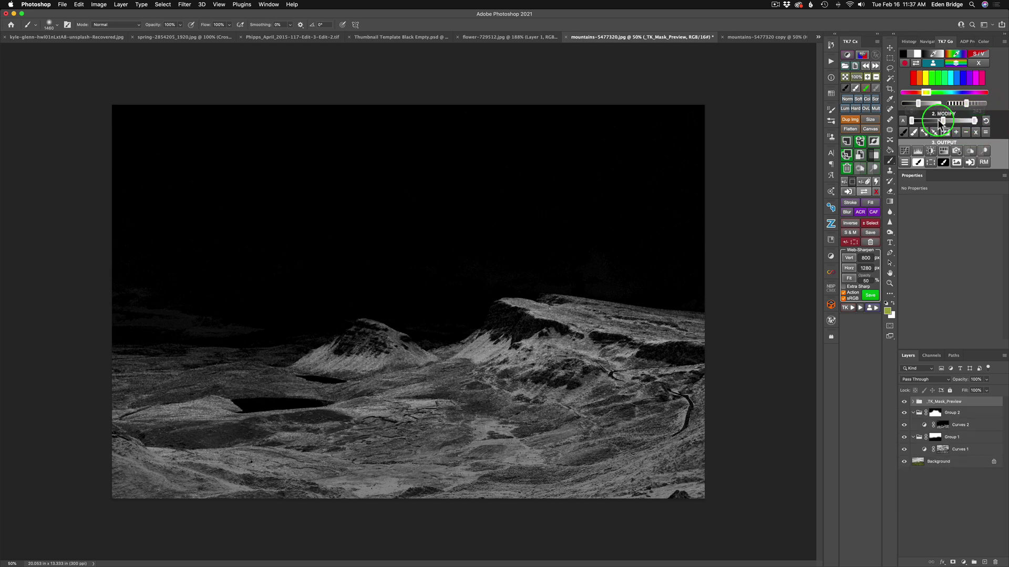
pyautogui.moveTo(912, 121); pyautogui.dragTo(918, 121)
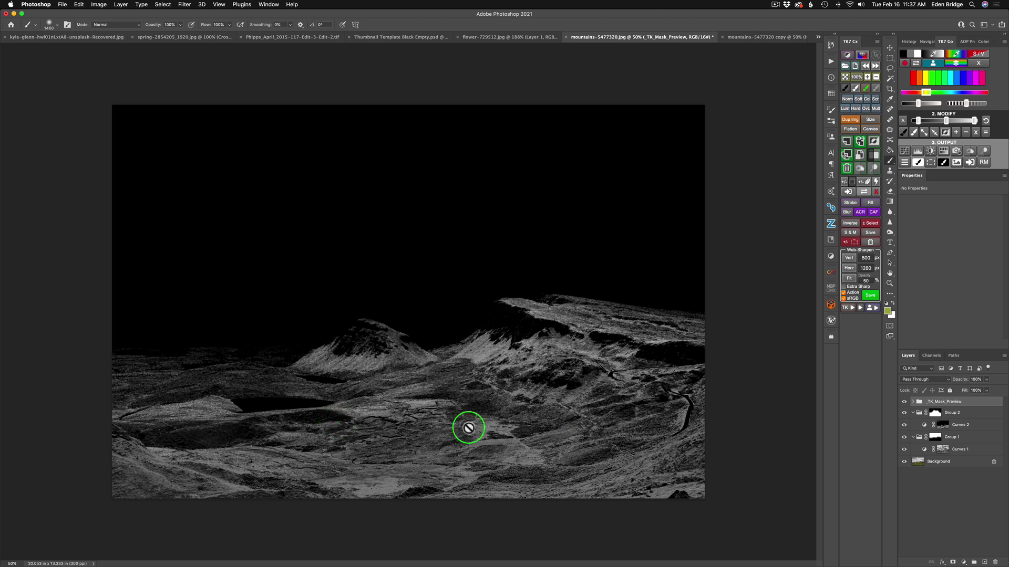
# Output the color mask as a Hue/Saturation adjustment layer and check its layer mask on its own
pyautogui.click(944, 153)
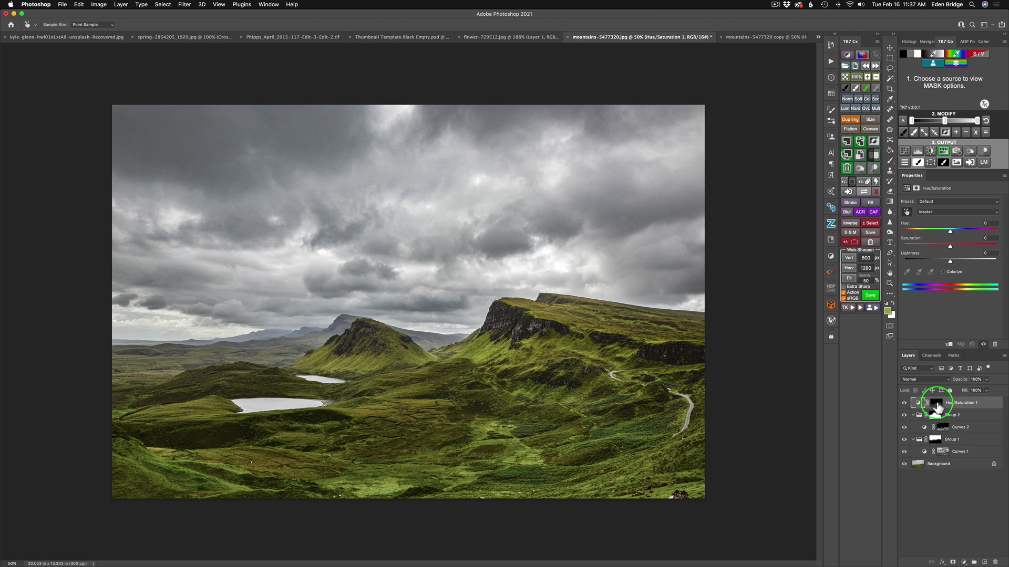
pyautogui.keyDown('alt'); pyautogui.click(938, 407); pyautogui.keyUp('alt')
pyautogui.press('b')
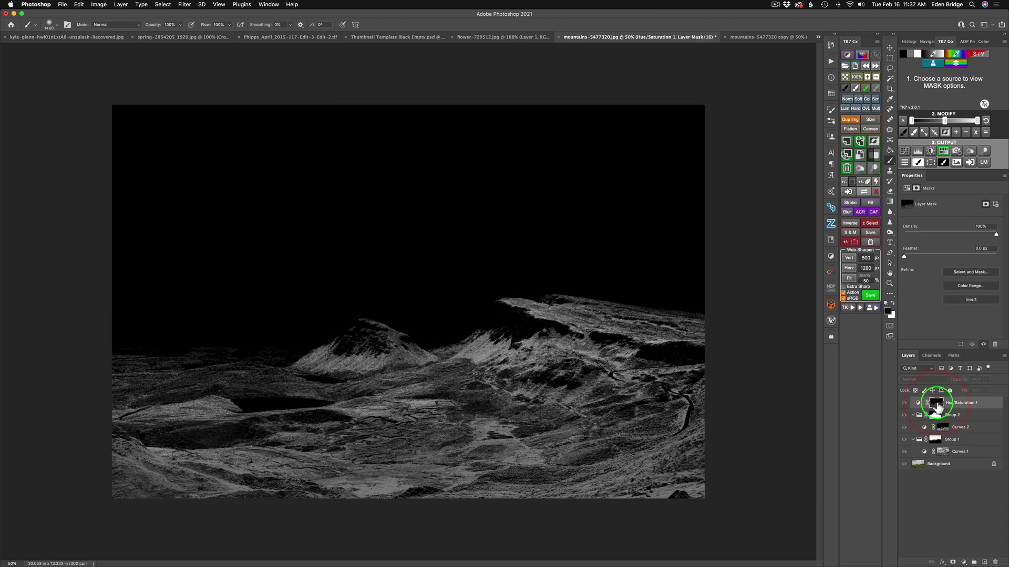
pyautogui.keyDown('alt'); pyautogui.click(938, 407); pyautogui.keyUp('alt')
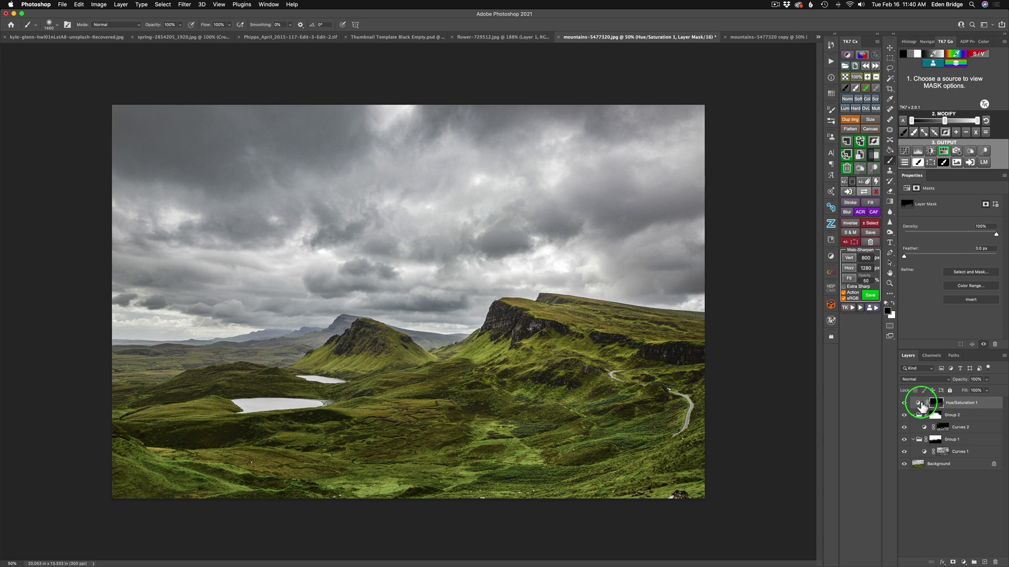
# Set the Hue/Saturation adjustment to hue +2, saturation +59 and lightness 0
pyautogui.click(918, 407)
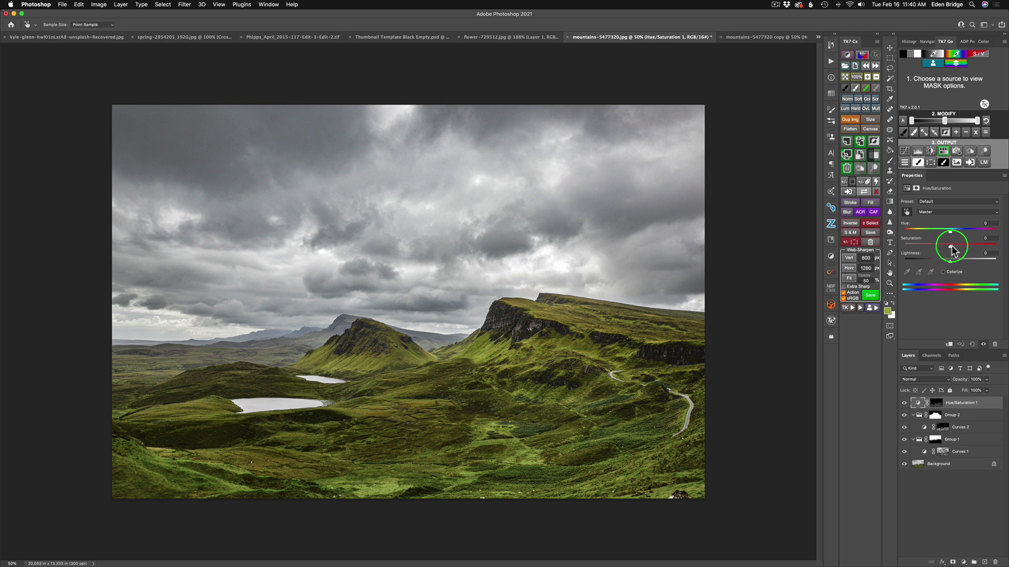
pyautogui.moveTo(950, 251)
pyautogui.mouseDown()
pyautogui.moveTo(991, 251)
pyautogui.moveTo(943, 248)
pyautogui.moveTo(980, 249)
pyautogui.moveTo(954, 250)
pyautogui.moveTo(968, 250)
pyautogui.mouseUp()
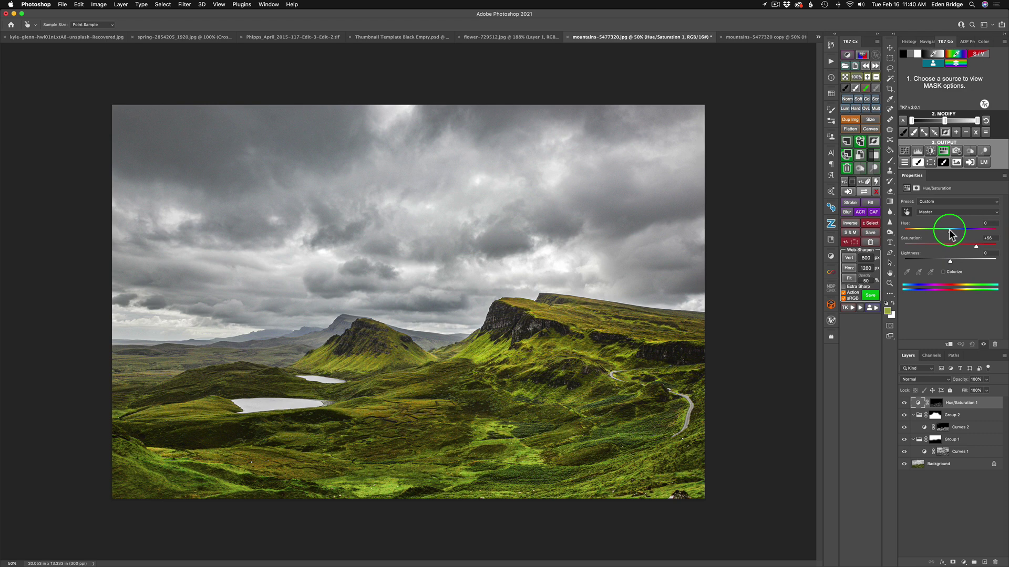
pyautogui.moveTo(950, 234); pyautogui.dragTo(952, 235)
pyautogui.click(951, 233)
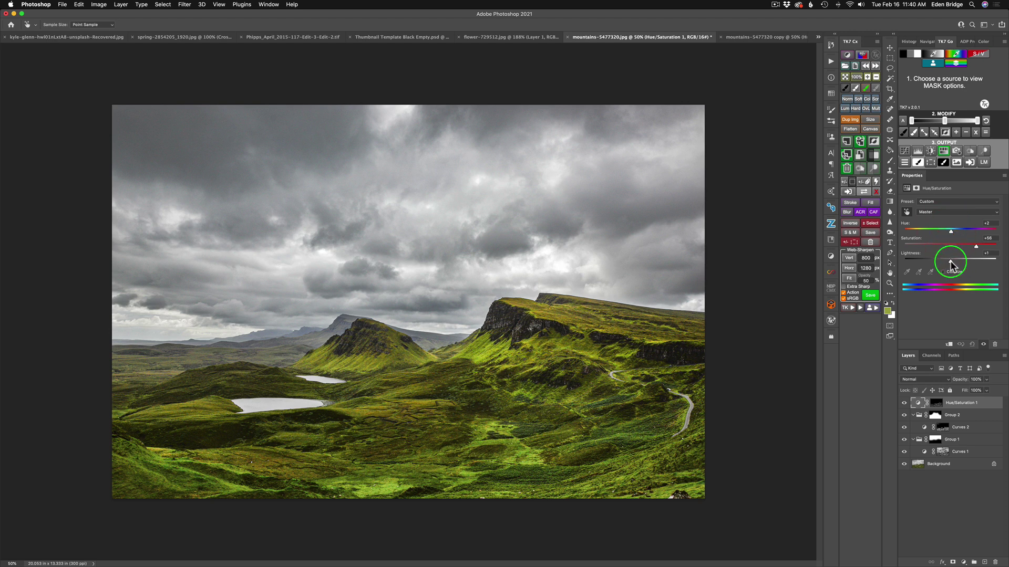
pyautogui.moveTo(950, 261); pyautogui.dragTo(976, 247)
pyautogui.click(926, 255)
# Compare the greens with the Hue/Saturation layer on and off, and lower its opacity to 75%
pyautogui.click(904, 404)
pyautogui.click(905, 405)
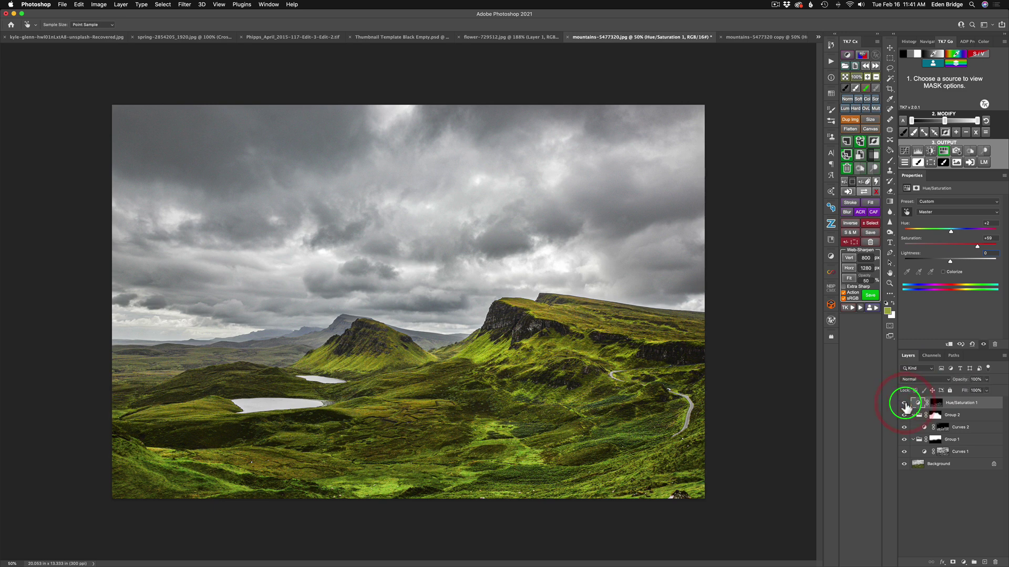
pyautogui.click(904, 404)
pyautogui.click(905, 404)
pyautogui.moveTo(961, 384); pyautogui.dragTo(950, 386)
# Compare the image with and without the Hue/Saturation layer, and the original Background against the complete edit
pyautogui.click(903, 403)
pyautogui.click(903, 403)
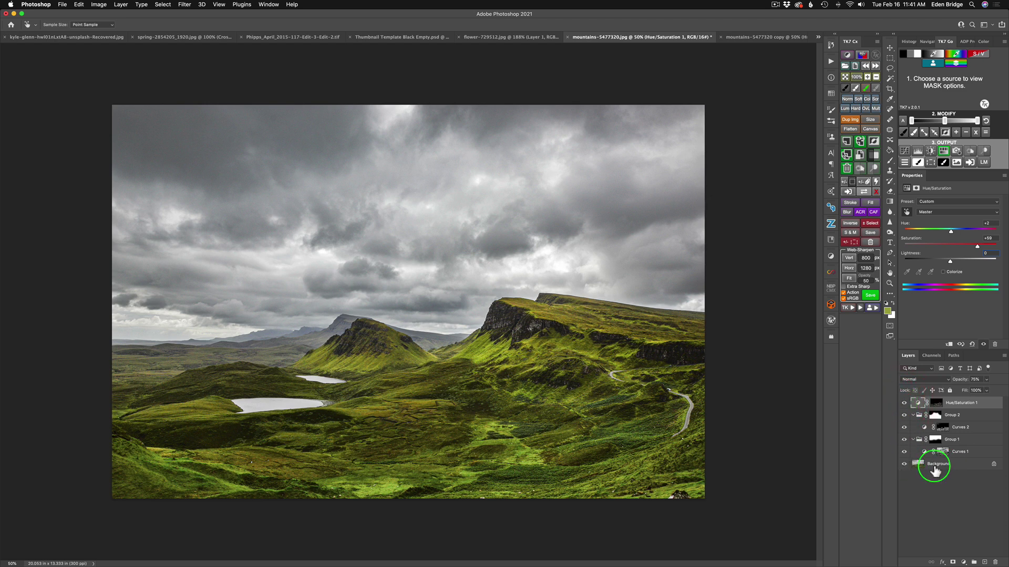
pyautogui.keyDown('alt'); pyautogui.click(903, 464); pyautogui.keyUp('alt')
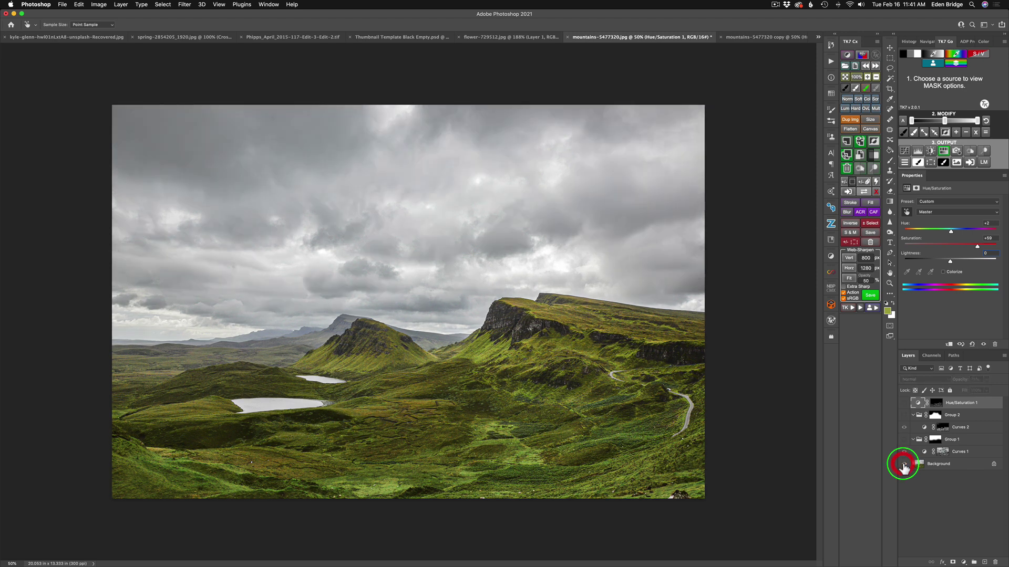
pyautogui.keyDown('alt'); pyautogui.click(904, 465); pyautogui.keyUp('alt')
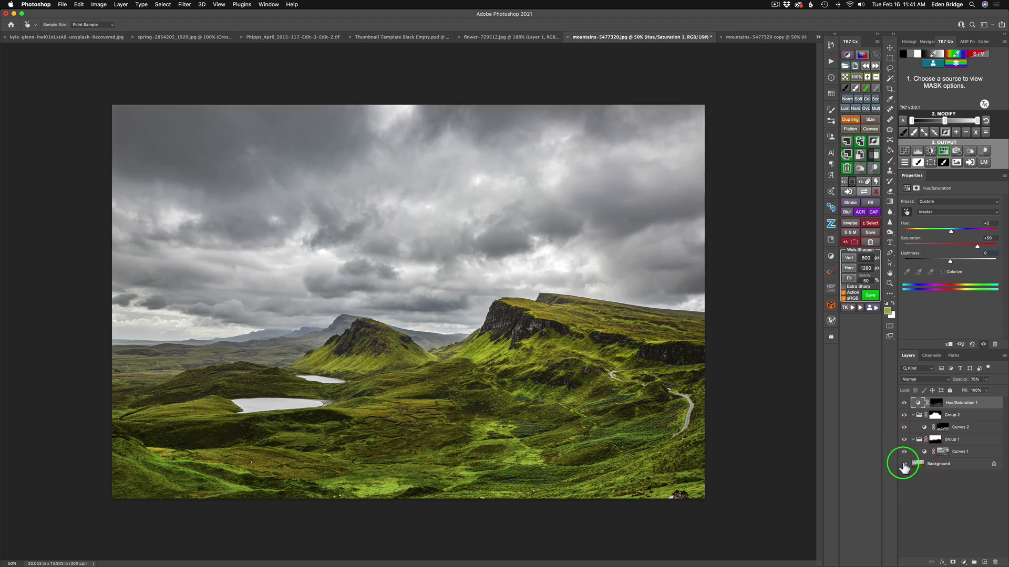